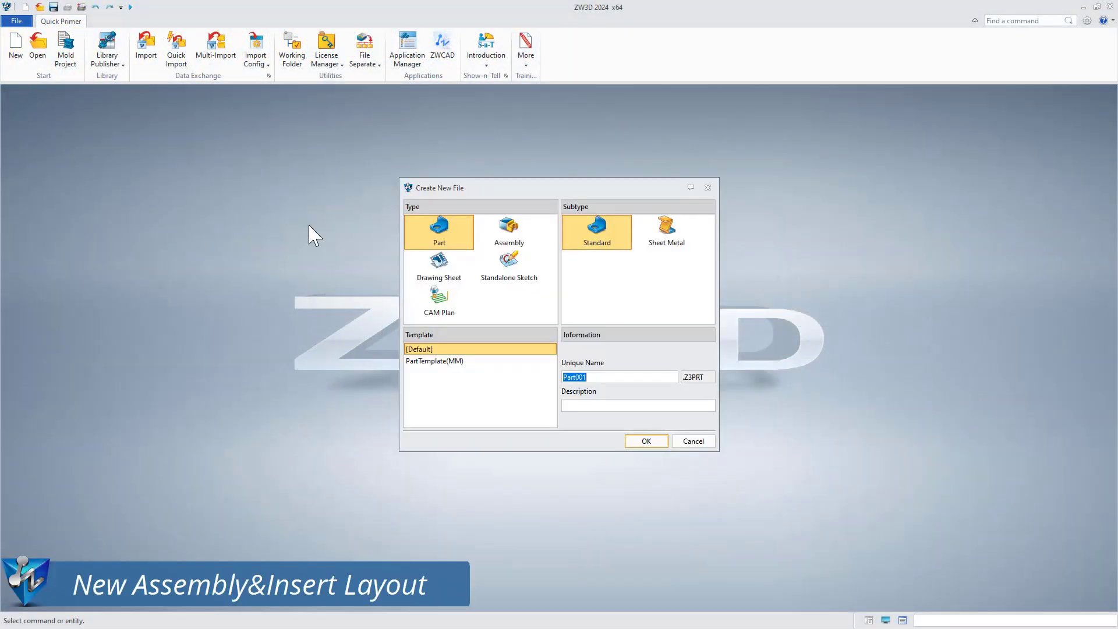
Create a new assembly named 'vacuum cup'.
left_click(509, 233)
type("vacuum cup")
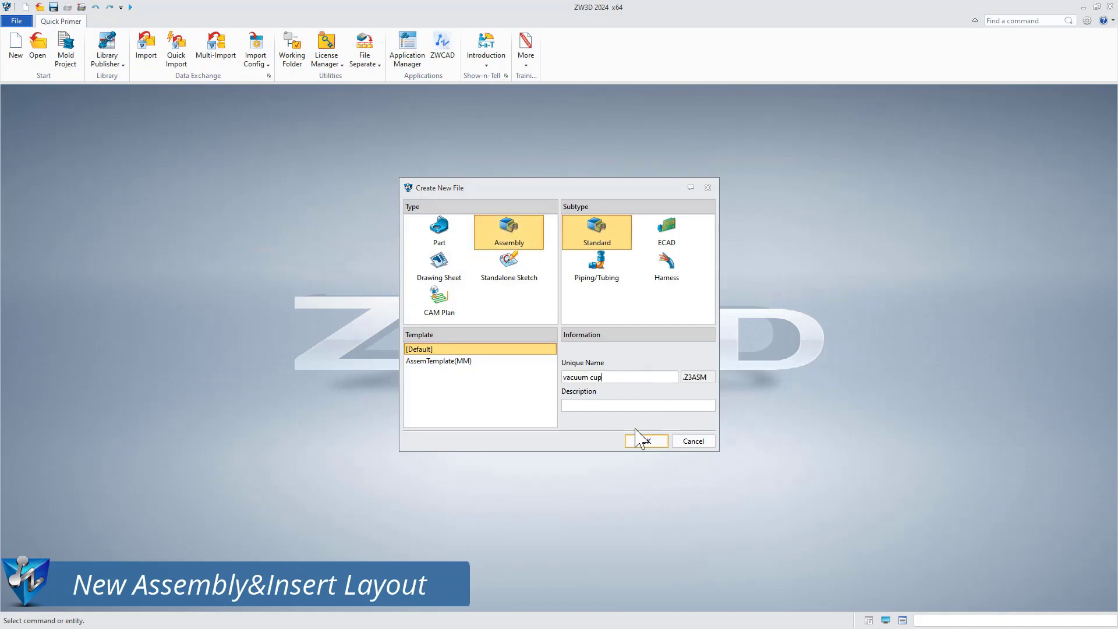
left_click(644, 441)
Insert a new Master Layout part named 'vacuum cup framework' into the assembly.
left_click(17, 64)
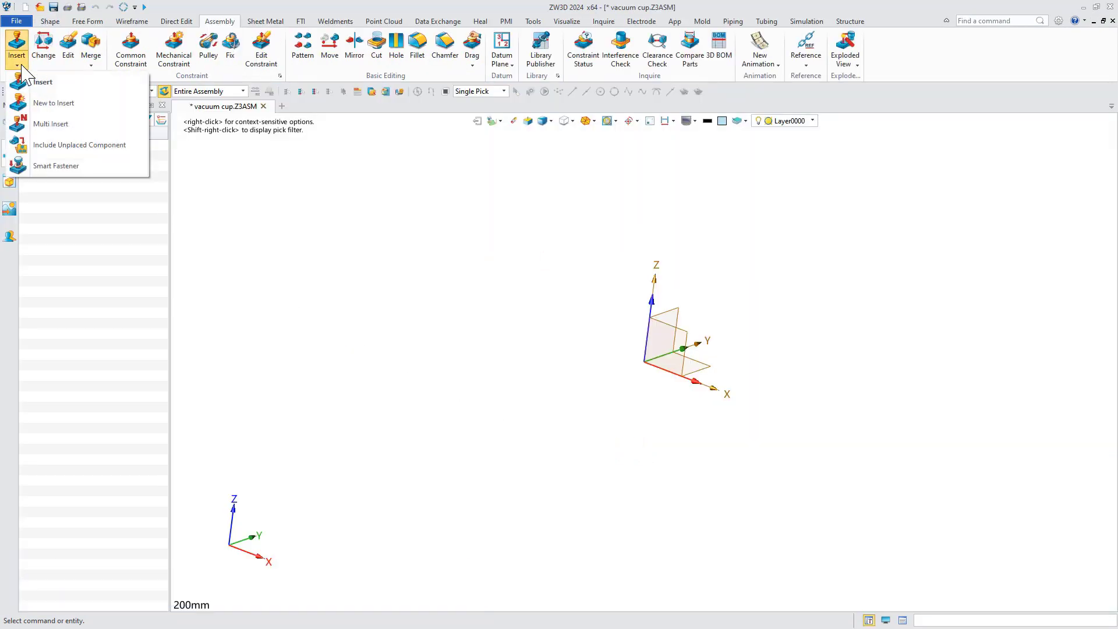
left_click(47, 108)
left_click(85, 158)
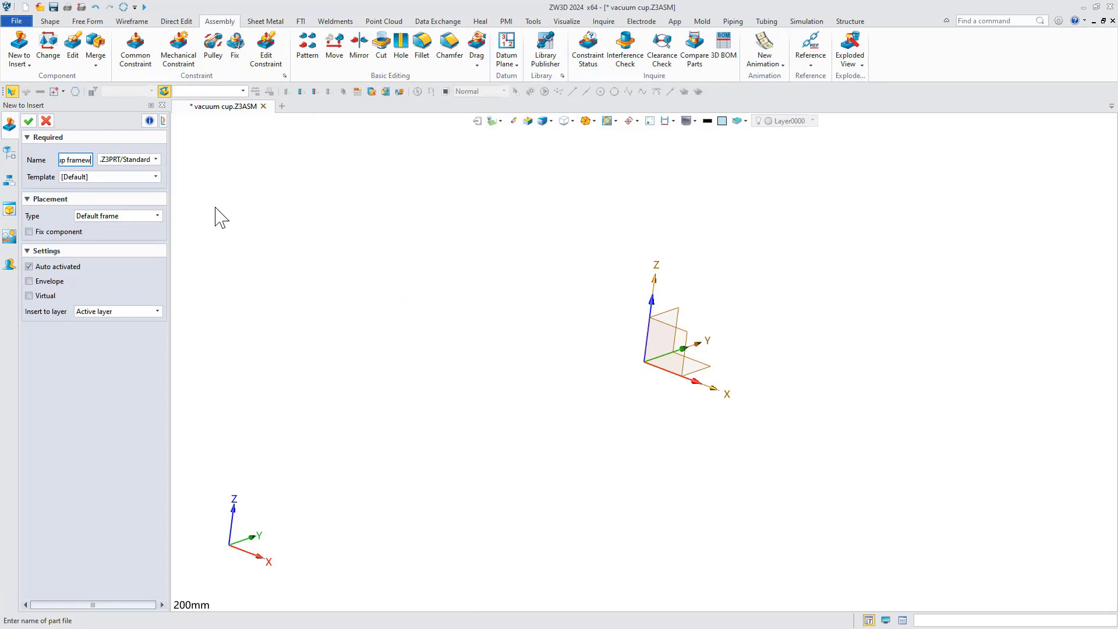
left_click(155, 159)
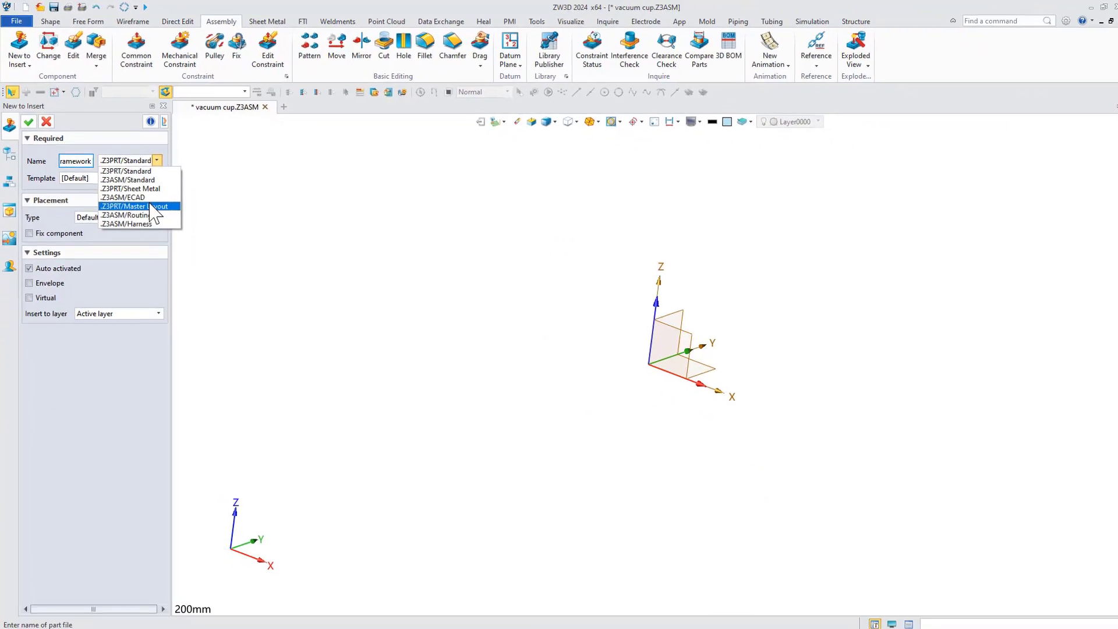
left_click(298, 408)
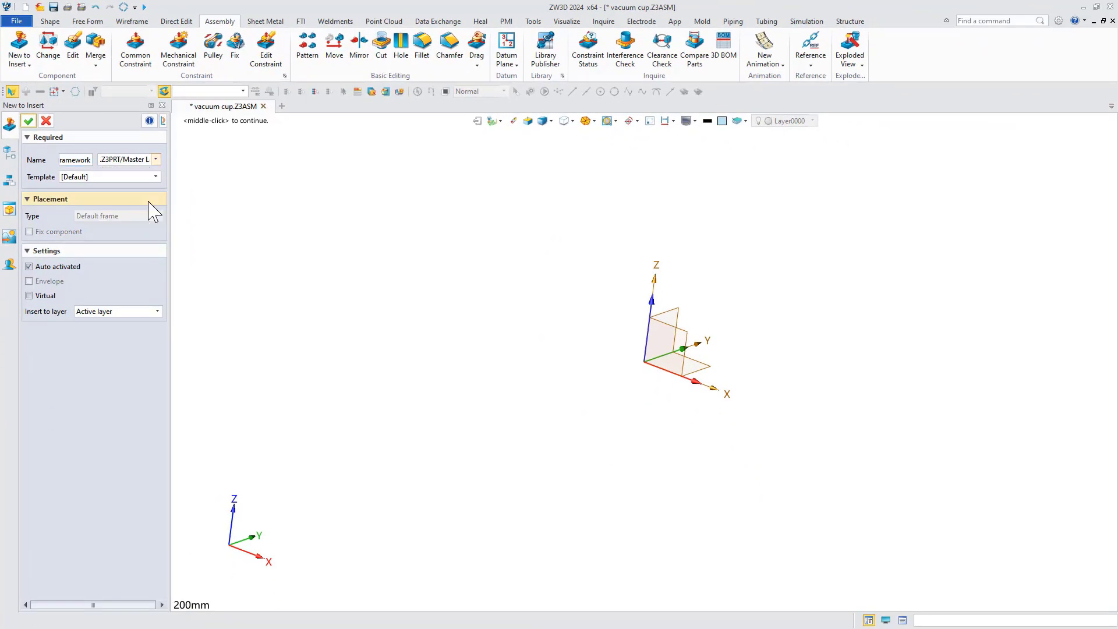
left_click(28, 121)
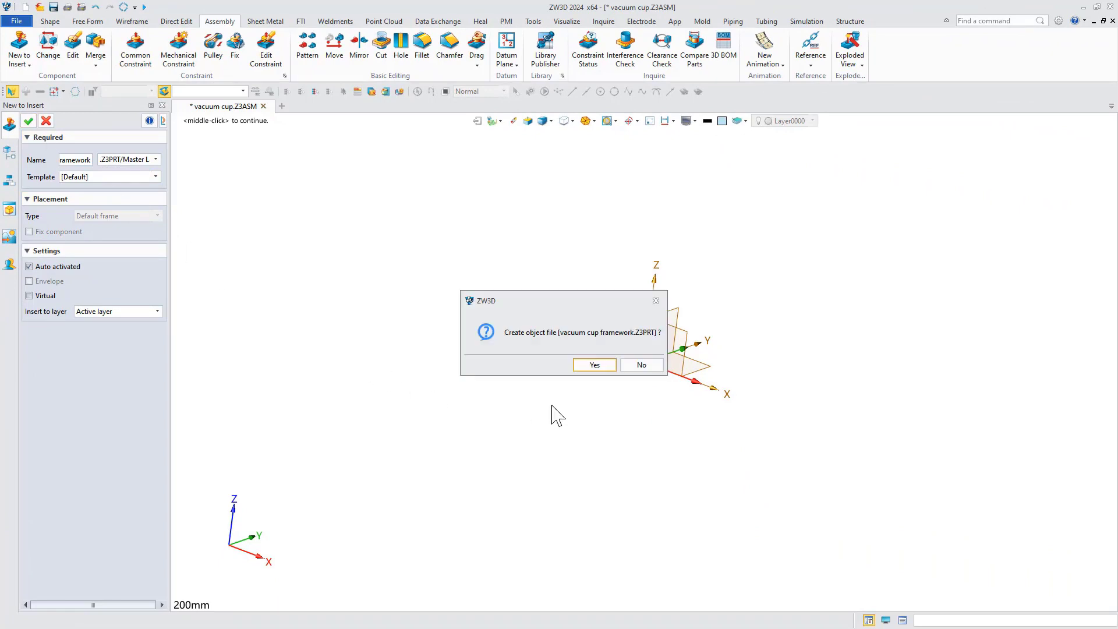
left_click(594, 365)
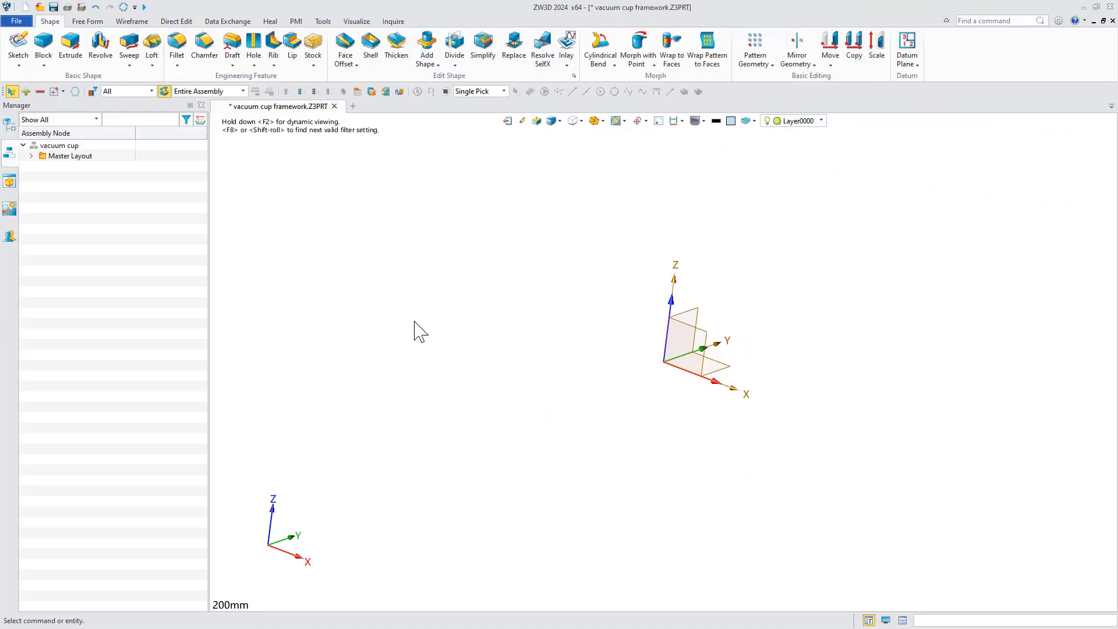
Start a sketch on the XZ datum plane.
left_click(18, 43)
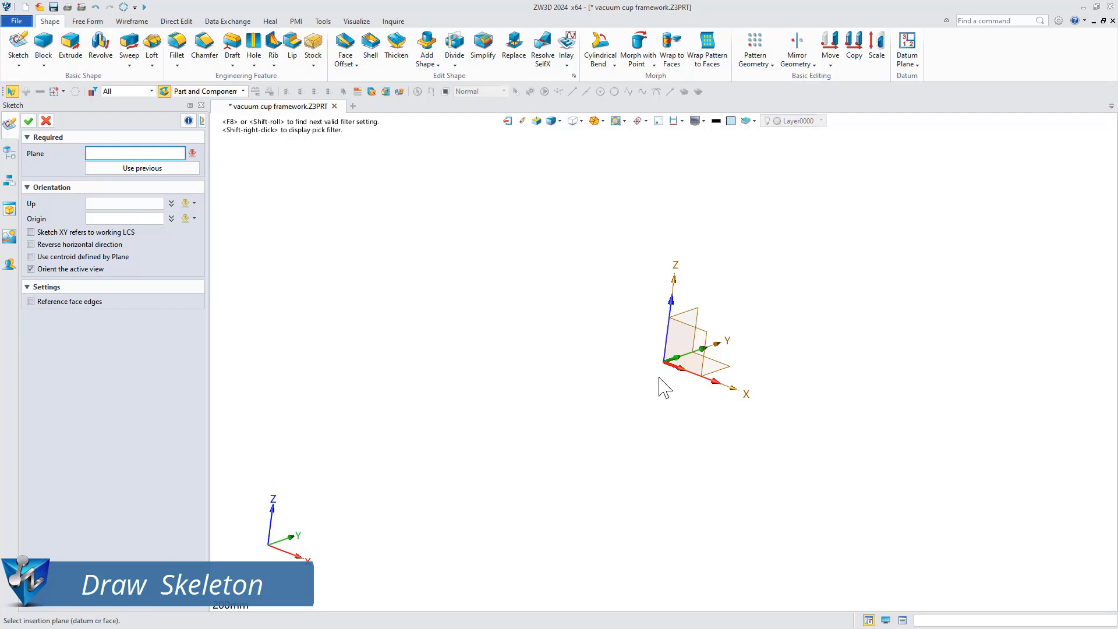
left_click(703, 342)
left_click(28, 120)
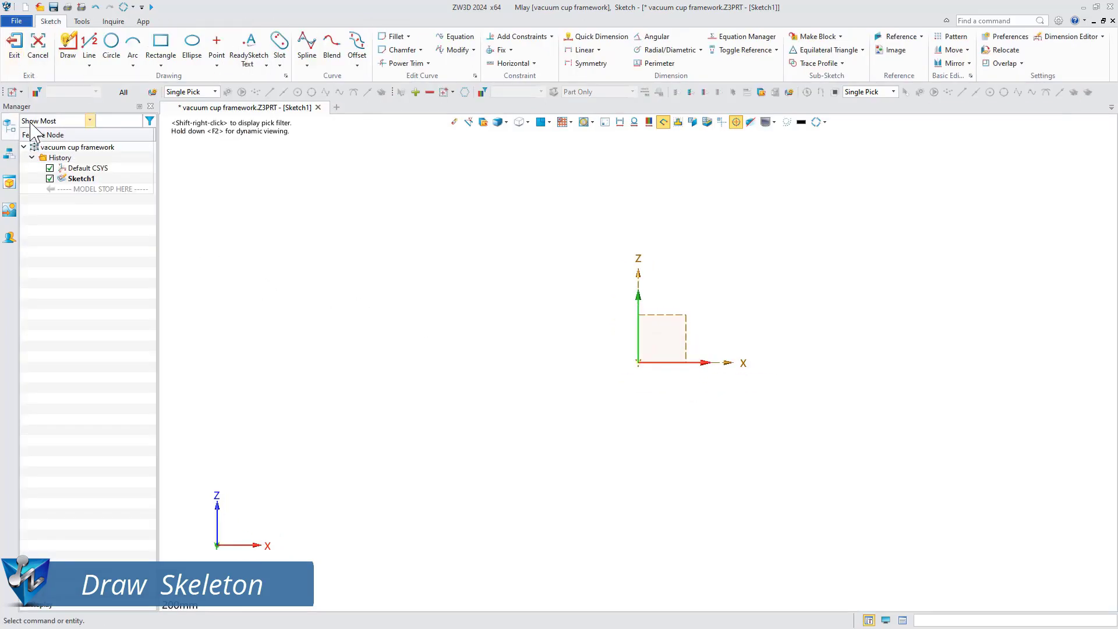
Define variables Body height 190 mm, External diameter 33.25 mm and Inner diameter 21.5 mm.
left_click(743, 36)
type("Body height")
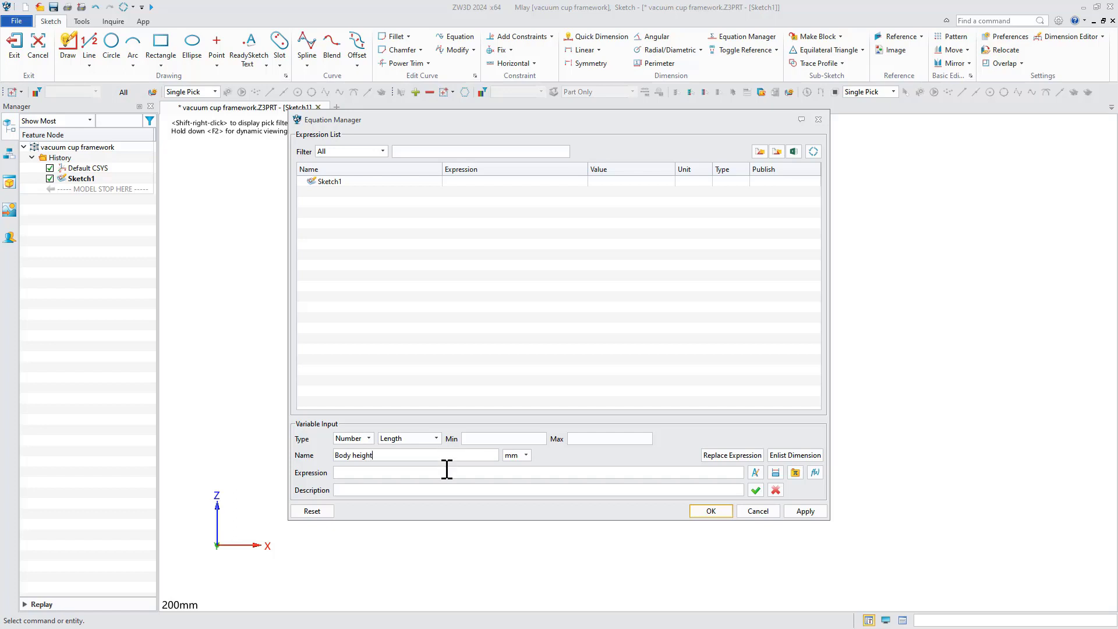
left_click(755, 490)
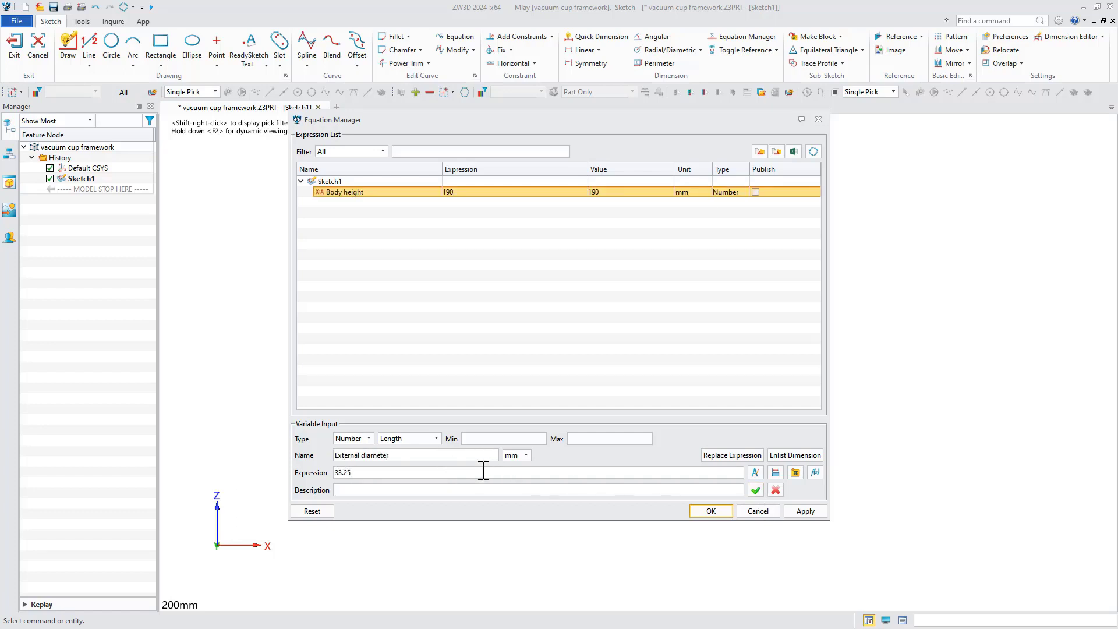
key("Return")
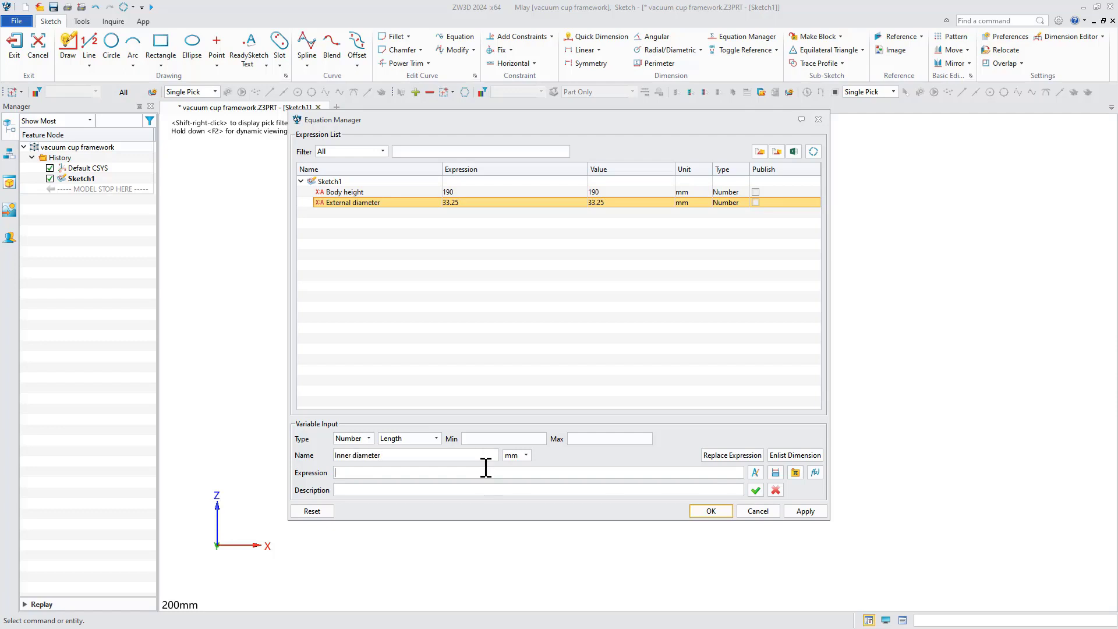
type("21.5")
left_click(756, 490)
left_click(711, 510)
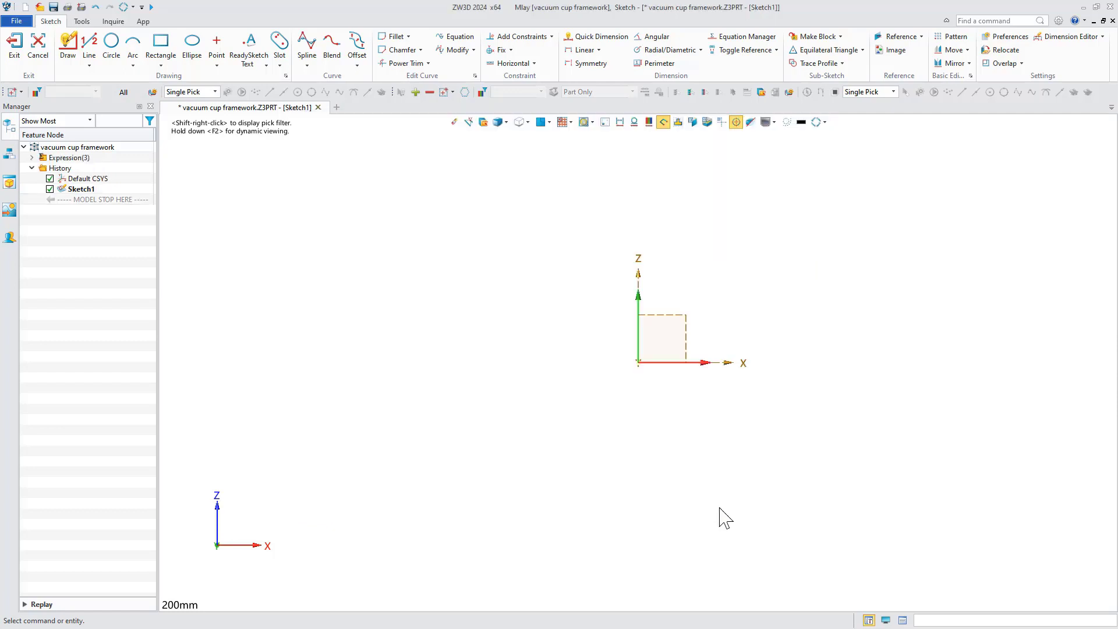
Draw two vertical lines in the skeleton sketch.
left_click(695, 362)
left_click(695, 514)
left_click(665, 362)
left_click(666, 514)
key("Escape")
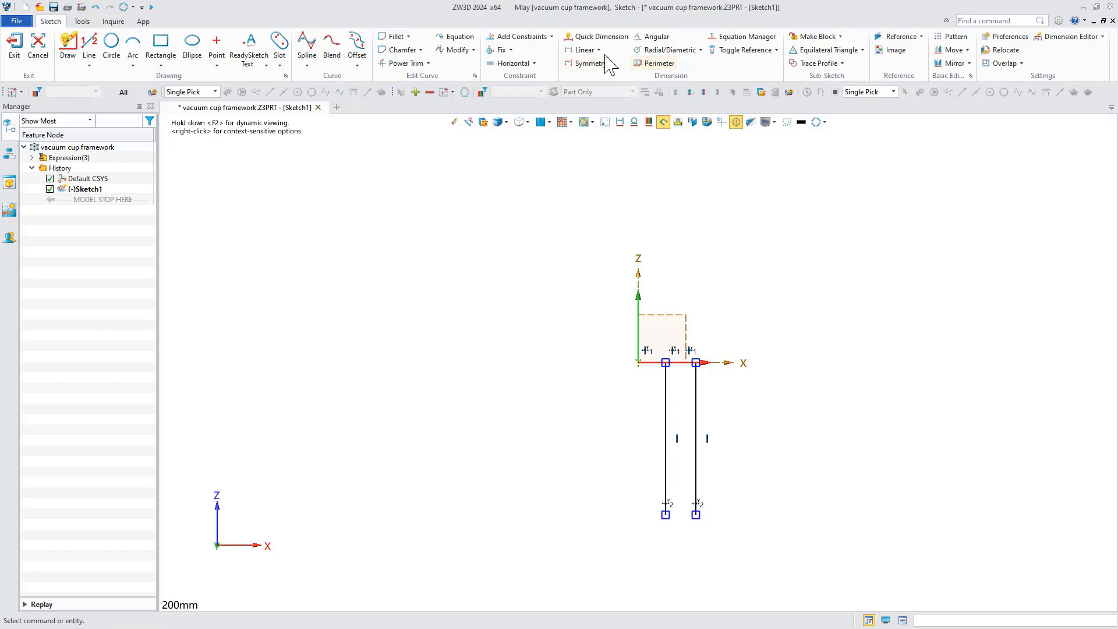
Dimension the right line's length to the Body height variable.
left_click(600, 36)
left_click(695, 437)
left_click(727, 430)
type("Body heigh")
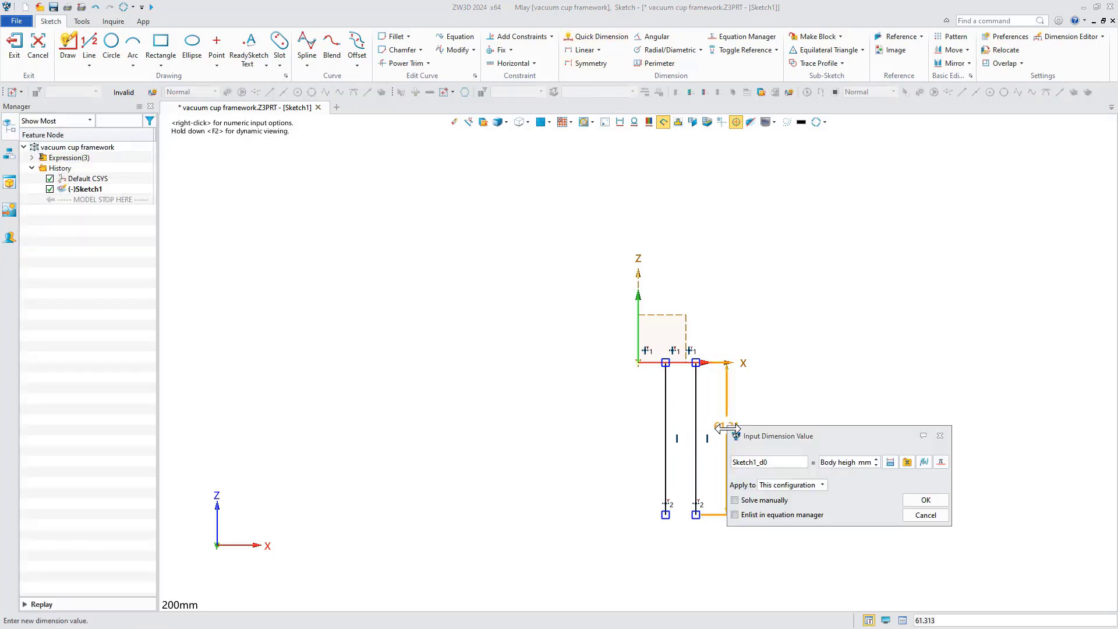
left_click(925, 499)
Dimension the left line to the Z axis as External diameter and the line gap as Inner diameter.
scroll(741, 350, "down", 2)
left_click(649, 302)
left_click(629, 260)
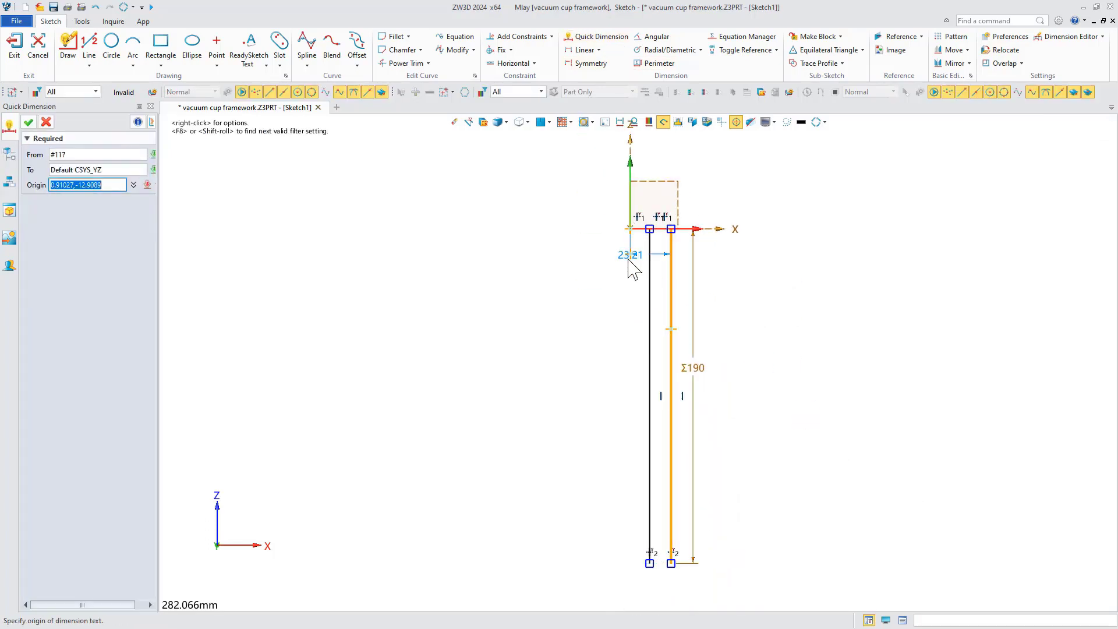
left_click(589, 271)
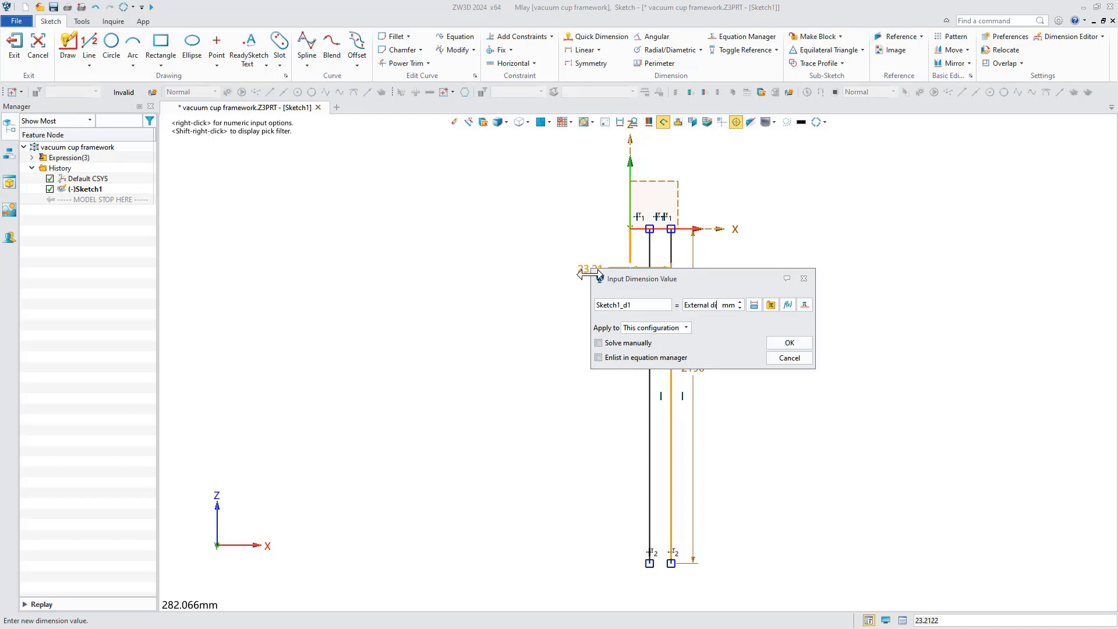
key("Return")
left_click(649, 314)
left_click(630, 312)
left_click(589, 311)
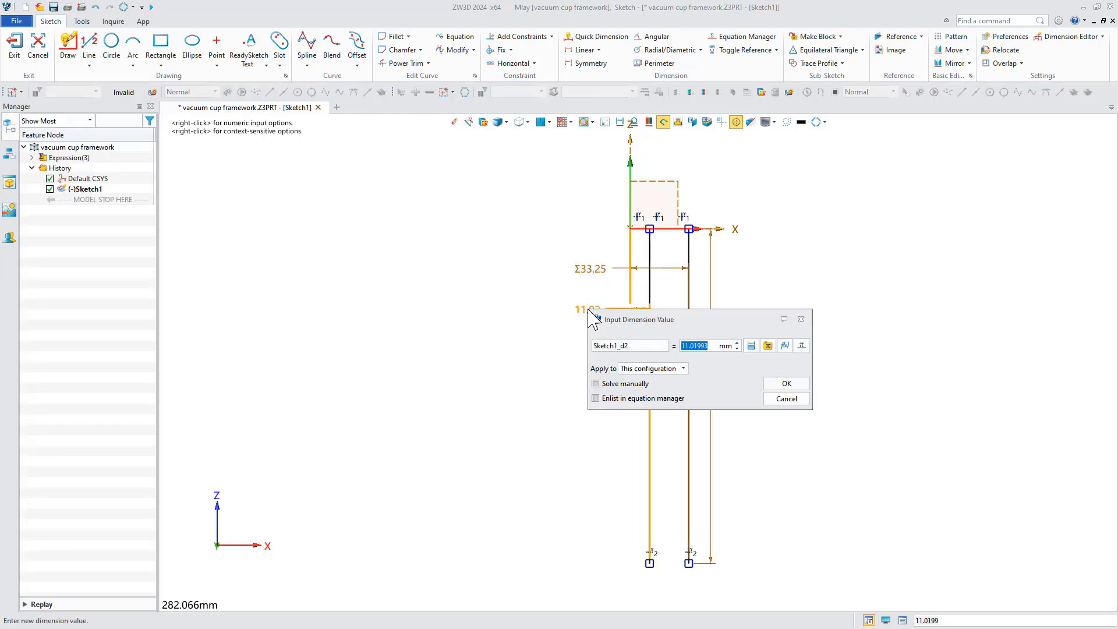
type("Inner diameter")
key("Return")
key("Escape")
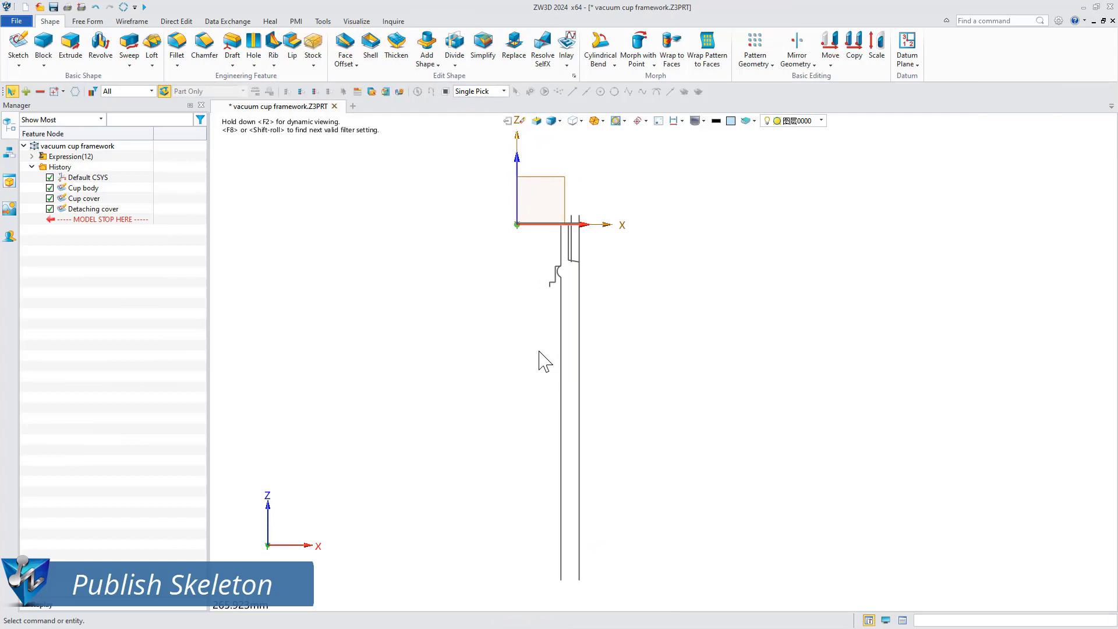
Publish the cup profile curve as the Cup frame set.
left_click(223, 22)
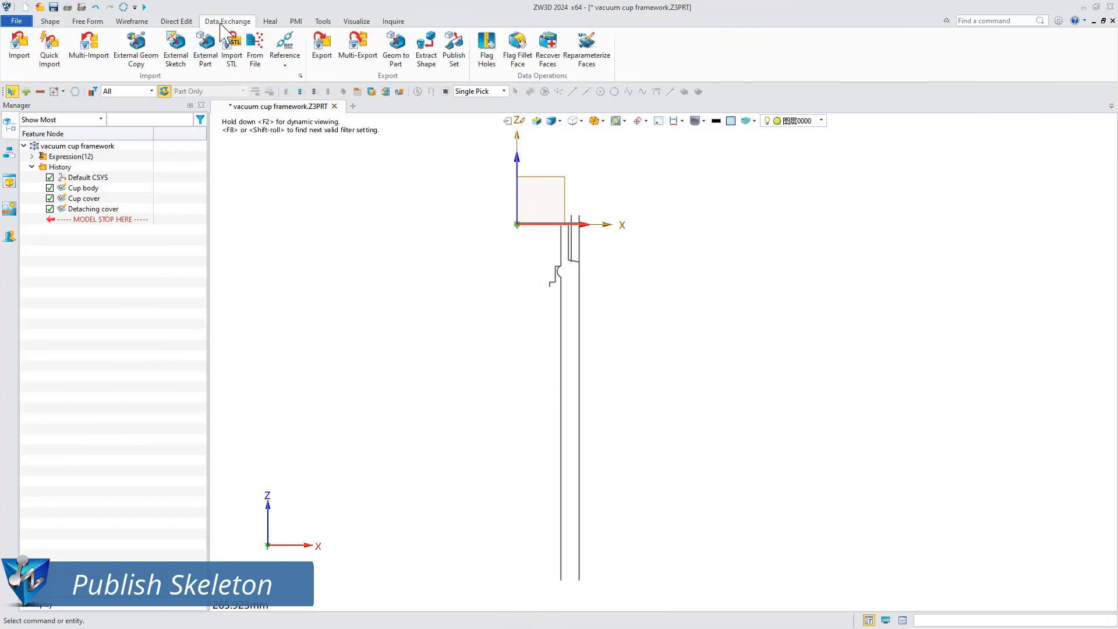
left_click(453, 59)
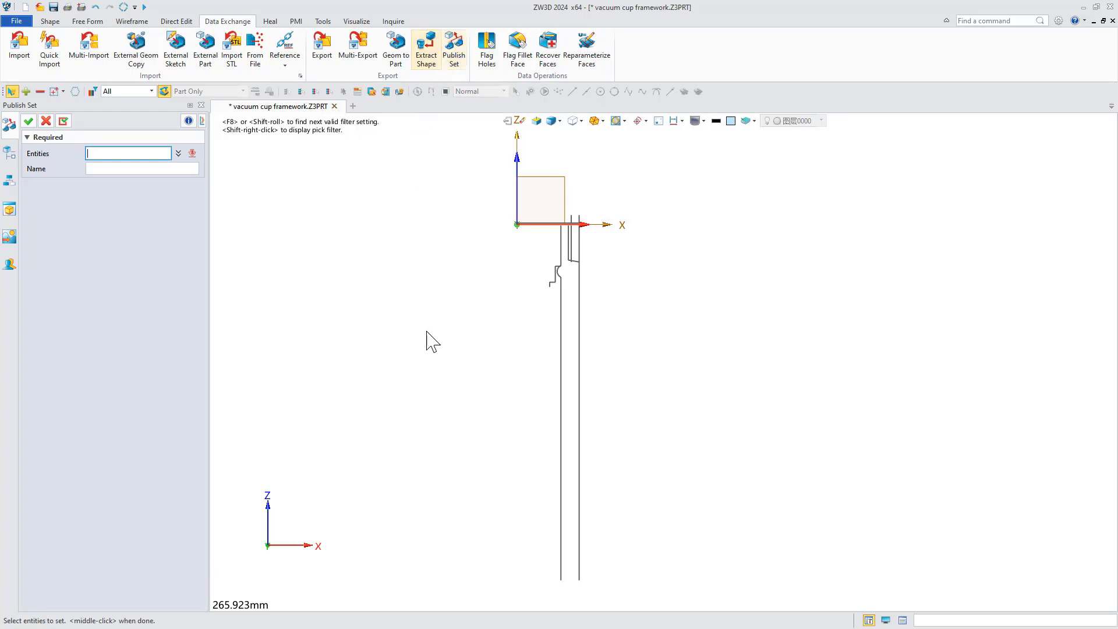
left_click(561, 407)
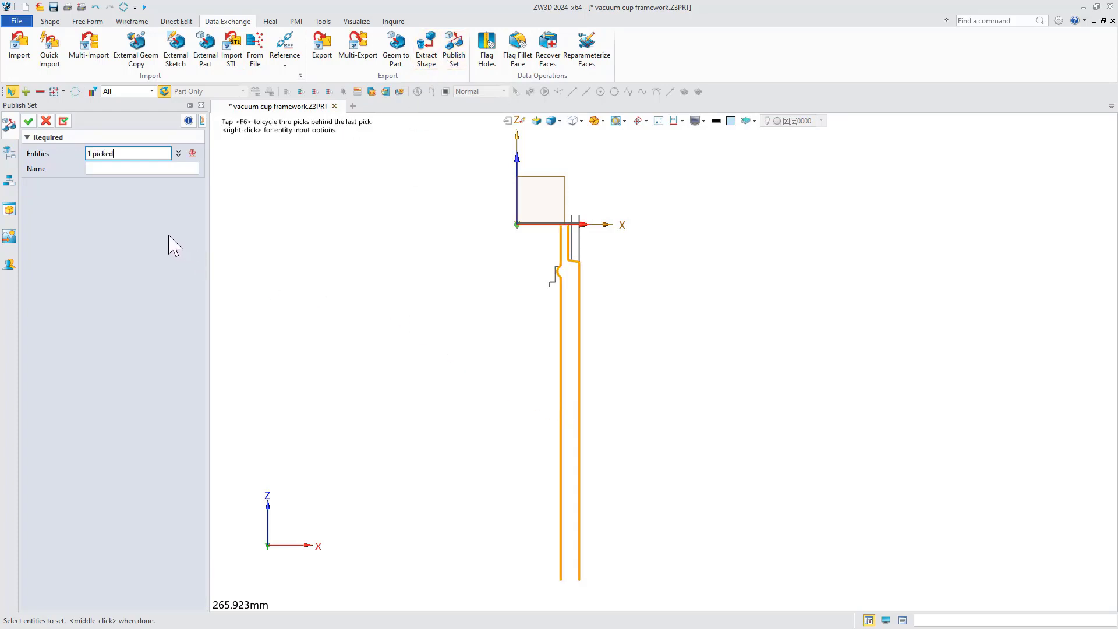
left_click(153, 169)
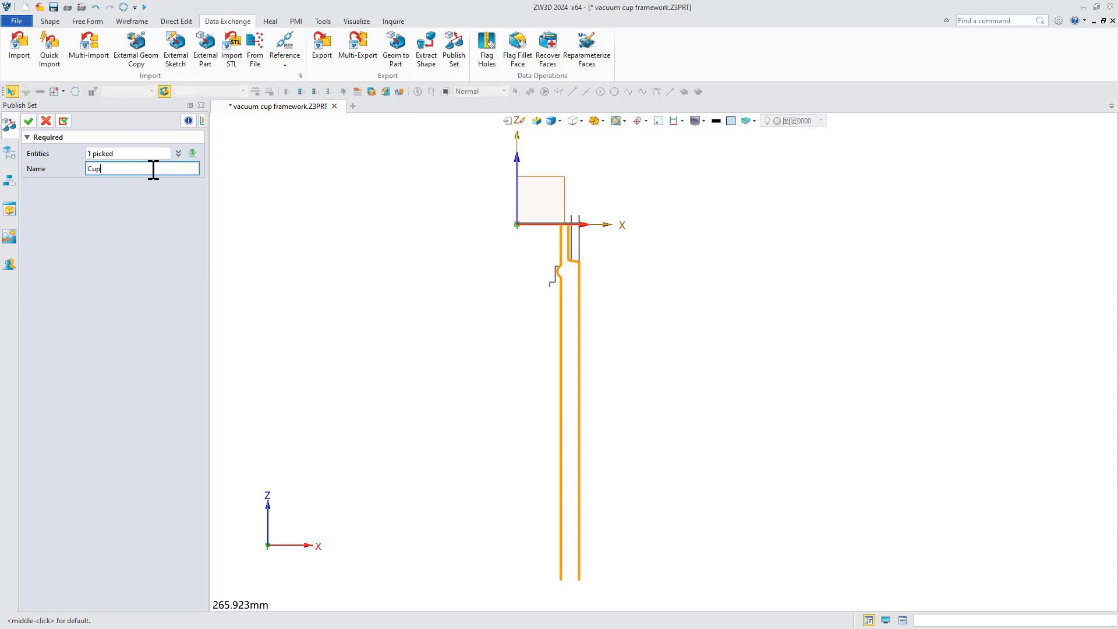
left_click(28, 121)
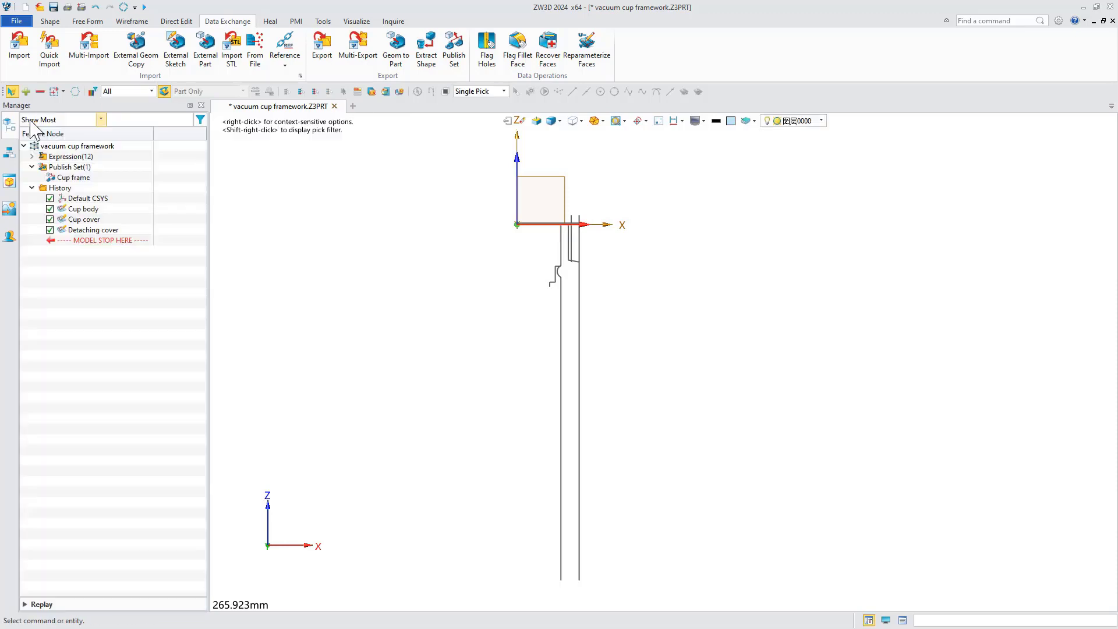
Publish the lid profile curve as the Lid frame set.
left_click(454, 46)
left_click(576, 250)
left_click(183, 168)
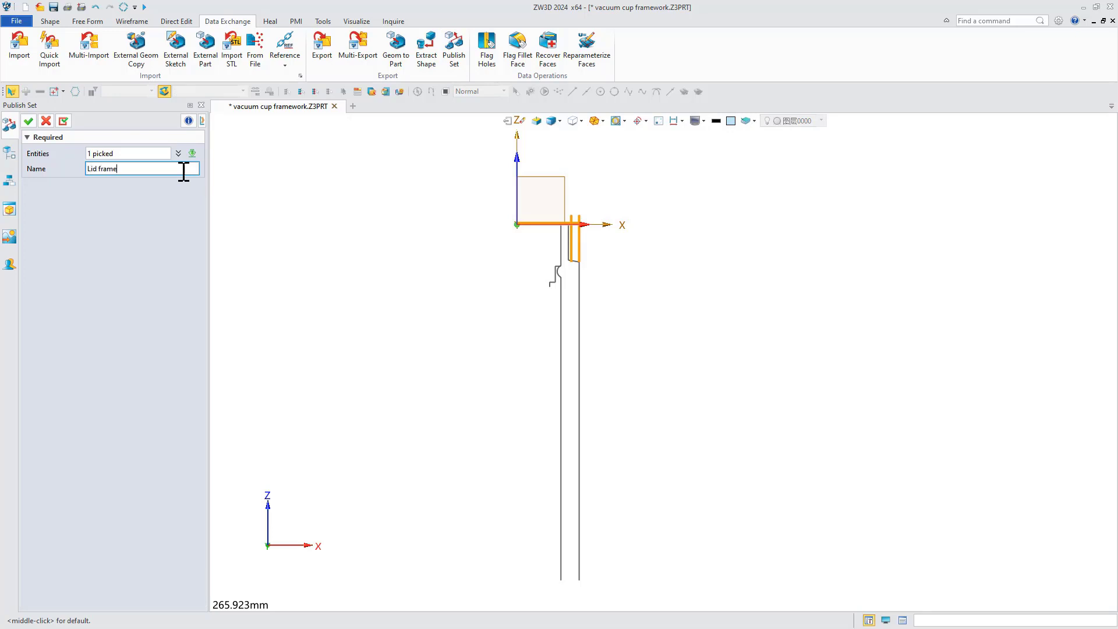
left_click(29, 121)
Publish the detaching cover curve as the Detaching cover frame set.
left_click(453, 47)
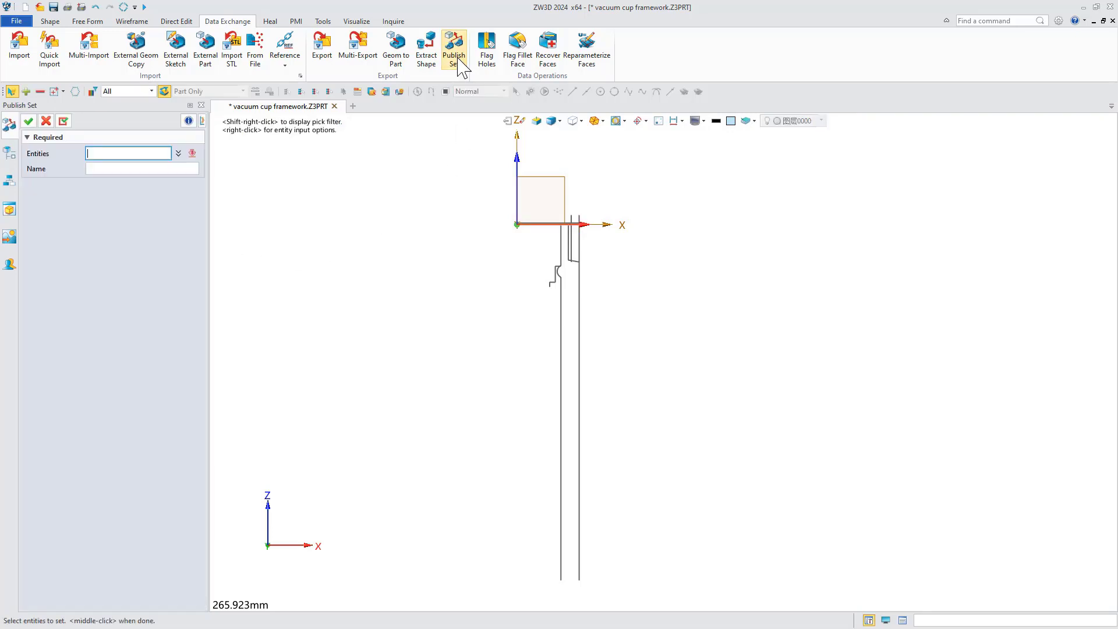
left_click(548, 285)
left_click(129, 169)
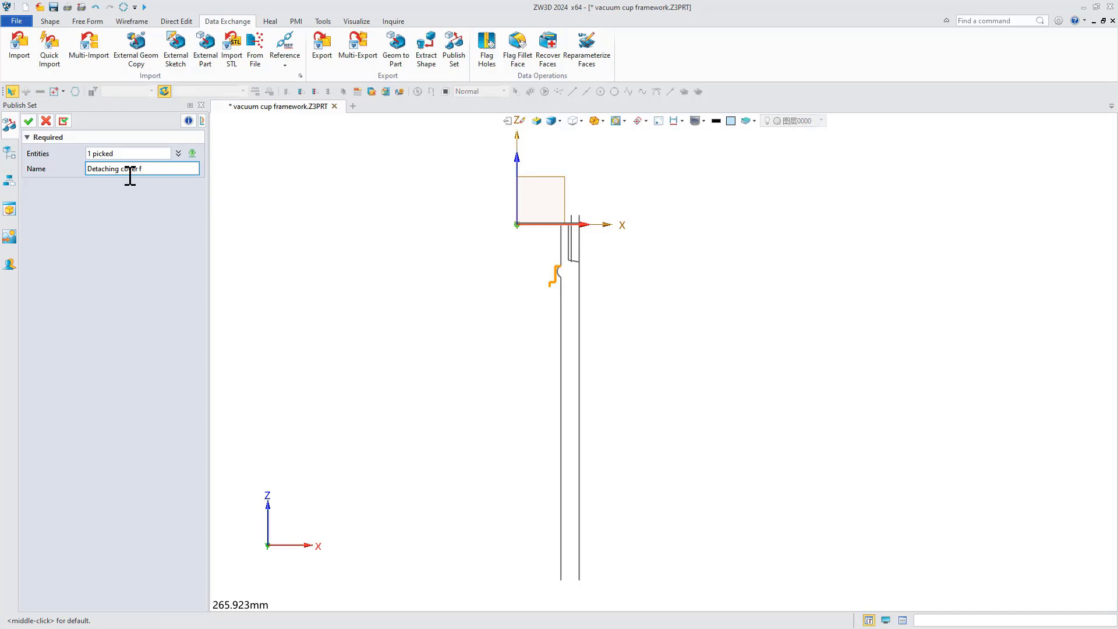
left_click(28, 121)
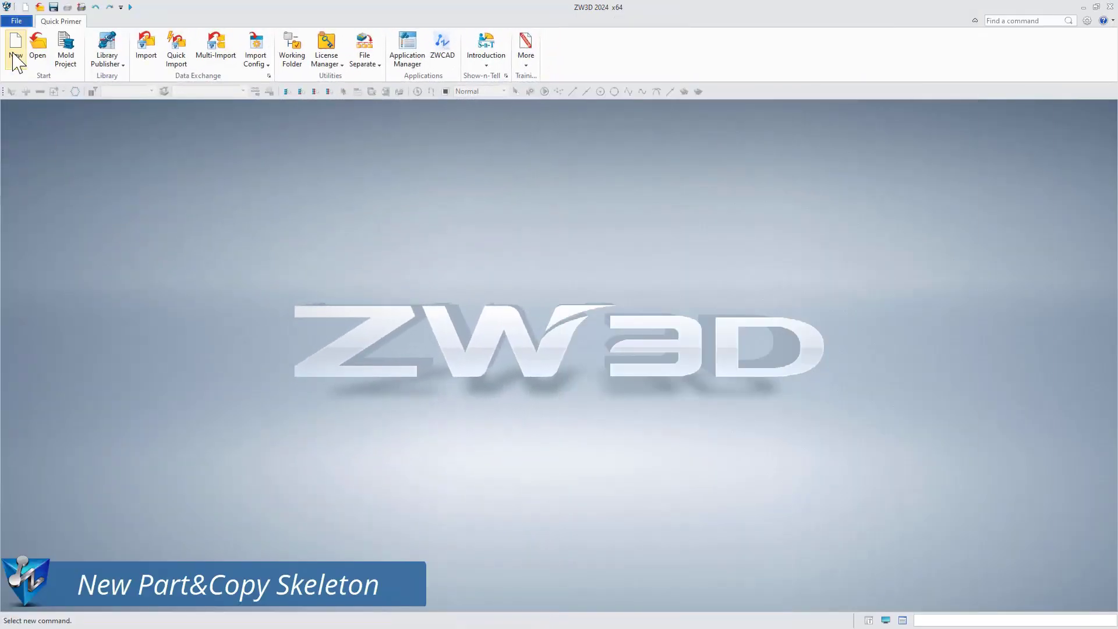
Create a new part named 'Cup body part'.
left_click(14, 54)
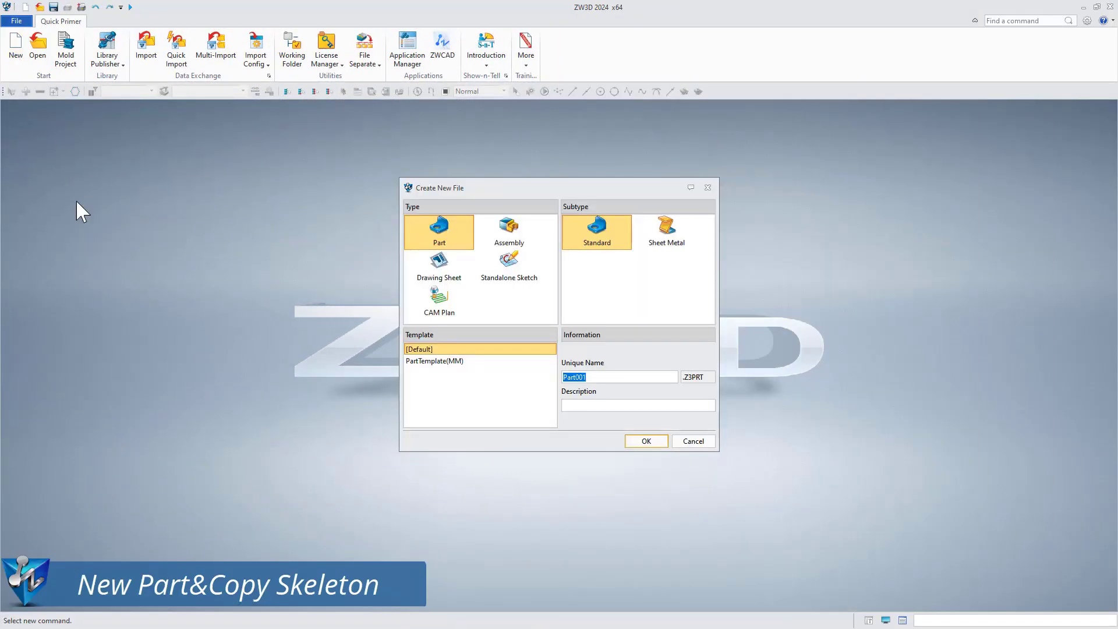
left_click_drag(603, 376, 564, 377)
type("Cup body part")
left_click(648, 444)
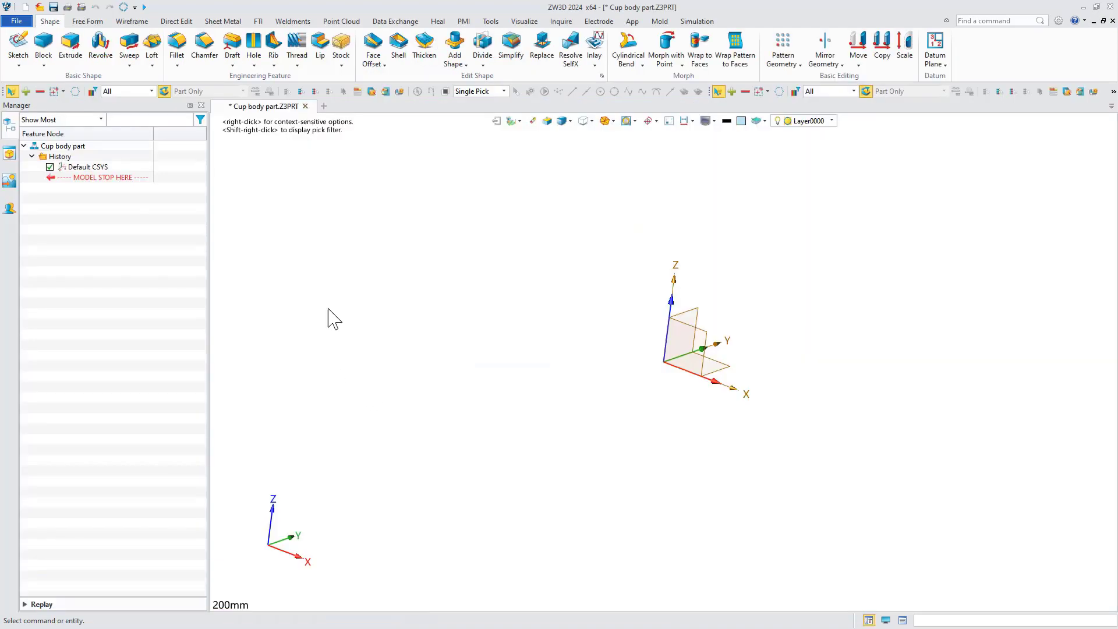
Copy the Cup frame set from vacuum cup framework.Z3PRT as external geometry.
left_click(396, 21)
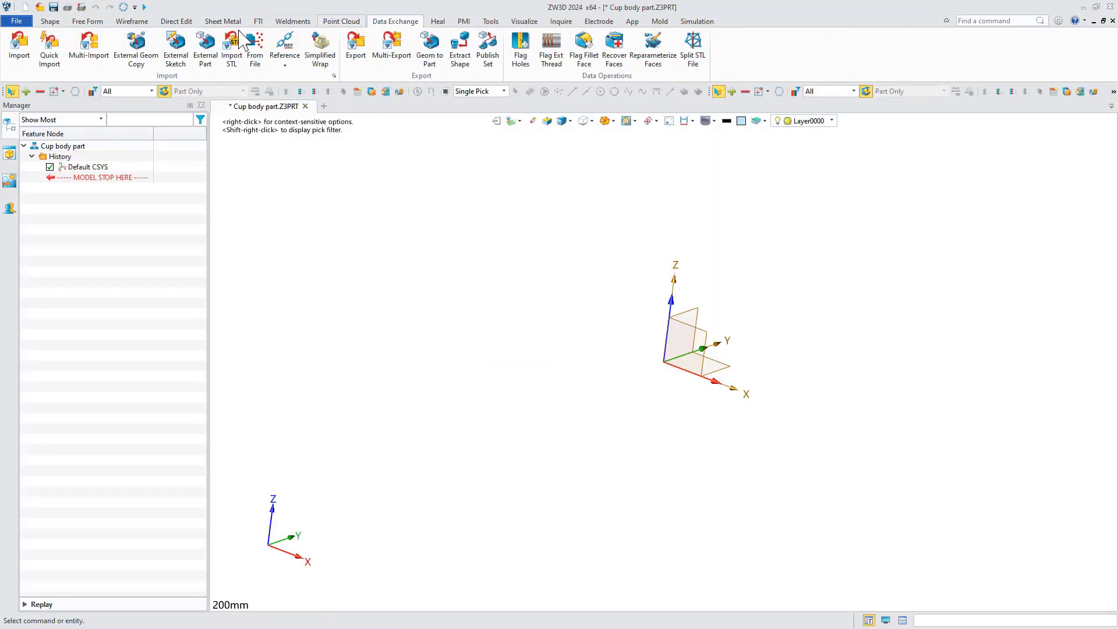
left_click(146, 52)
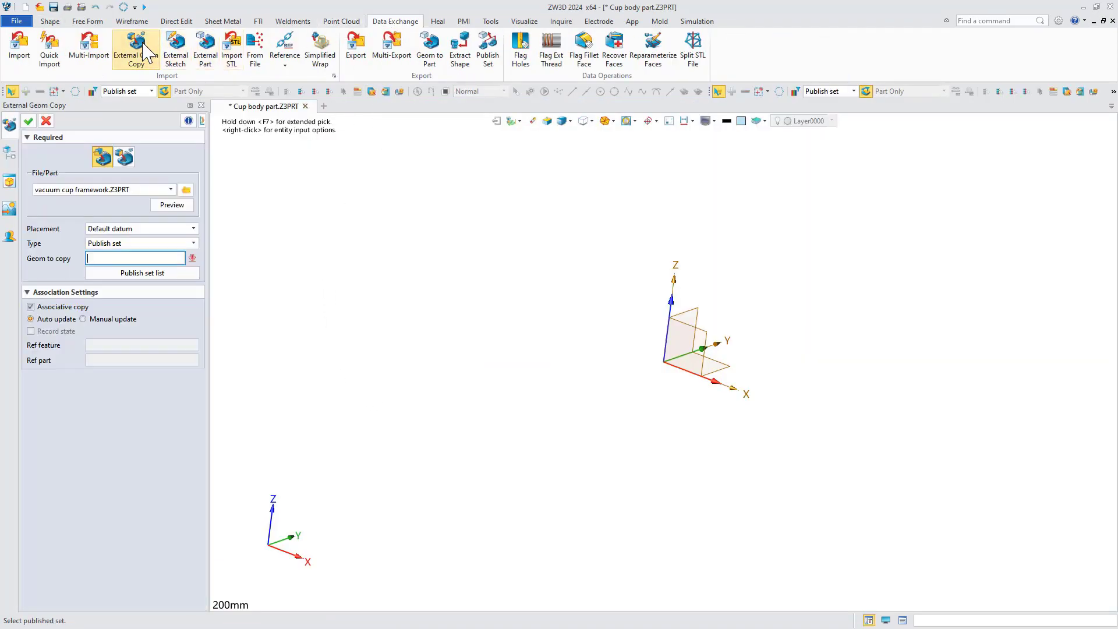
left_click(186, 190)
left_click(448, 225)
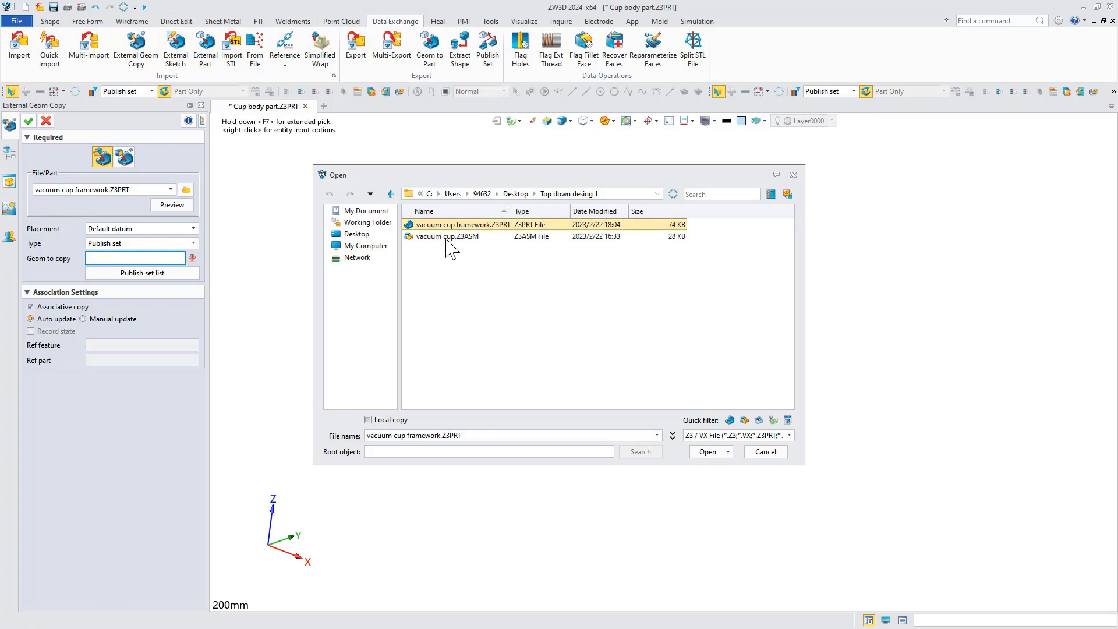
left_click(707, 452)
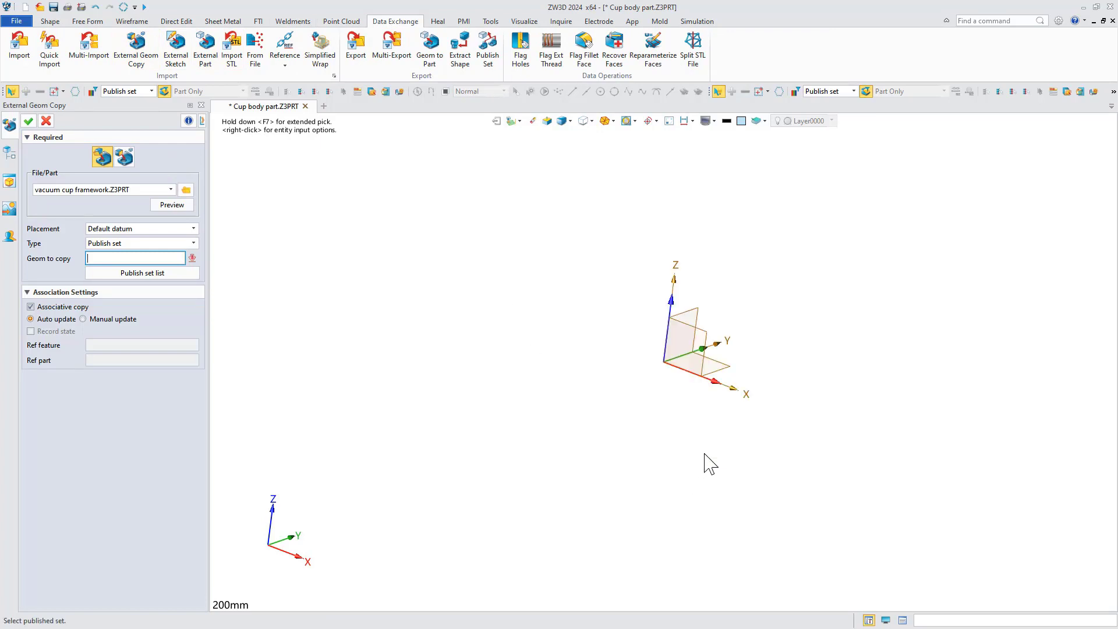
left_click(192, 274)
double_click(217, 298)
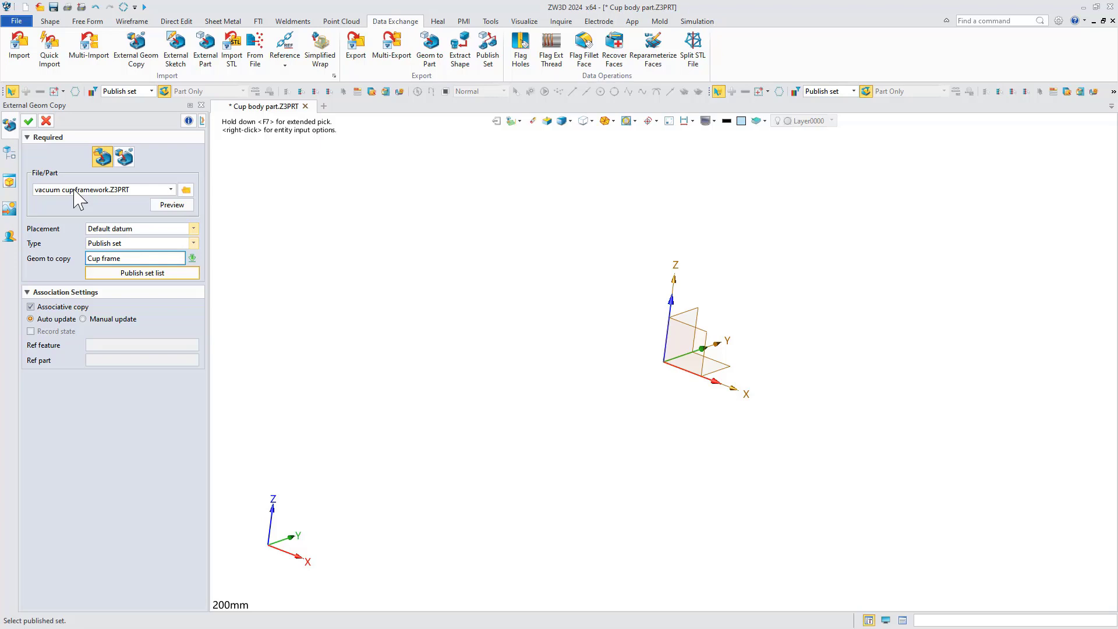
left_click(28, 121)
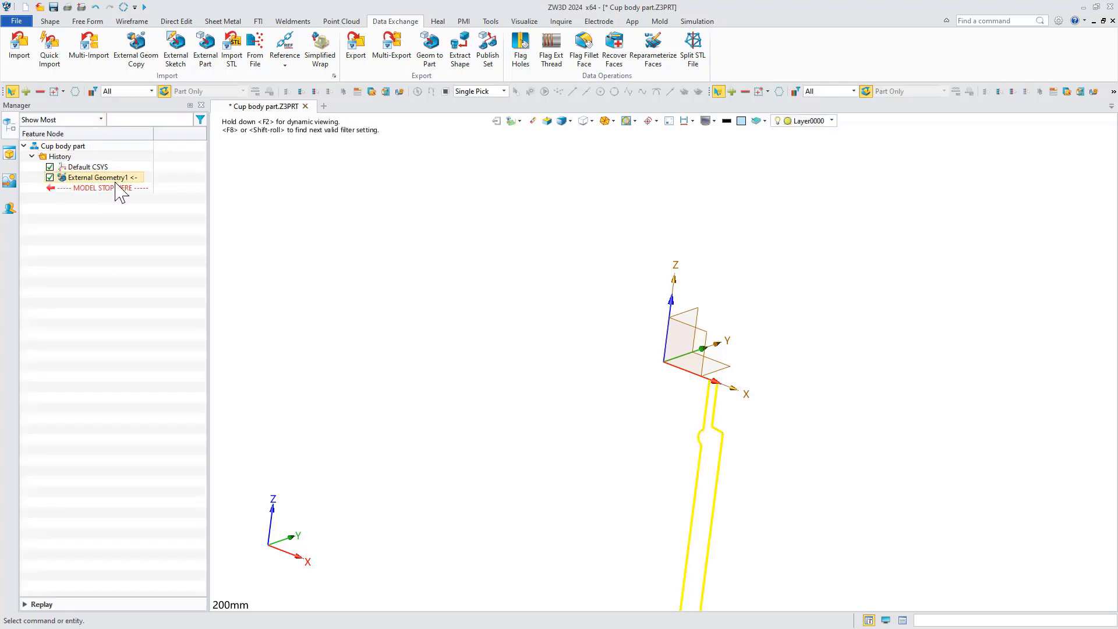
Start a new sketch on the XZ datum plane.
left_click(50, 21)
left_click(18, 46)
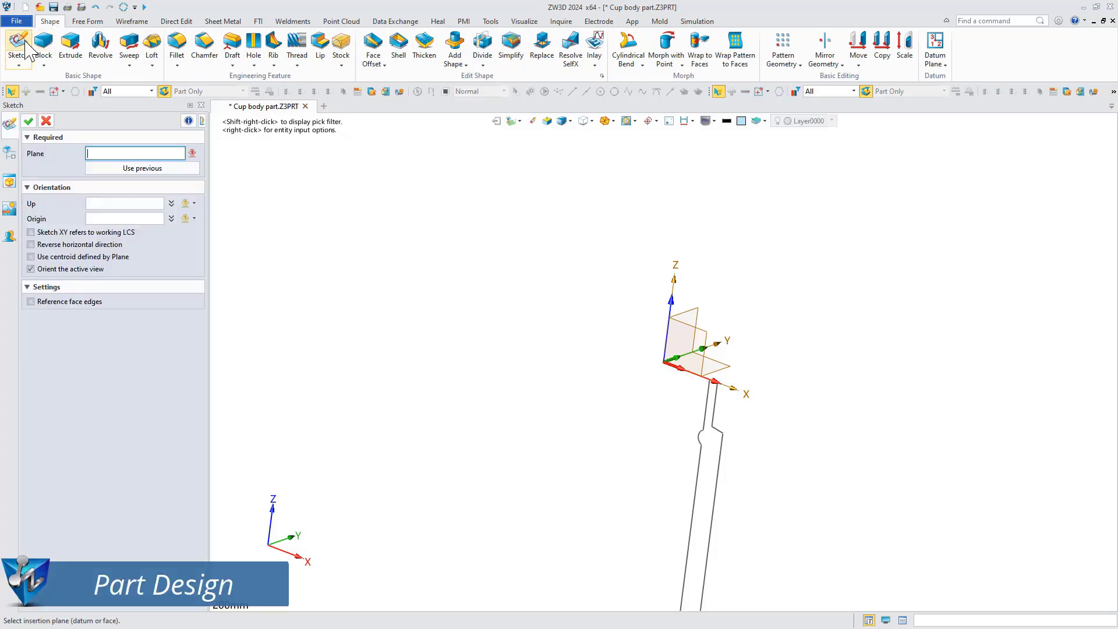
left_click(661, 340)
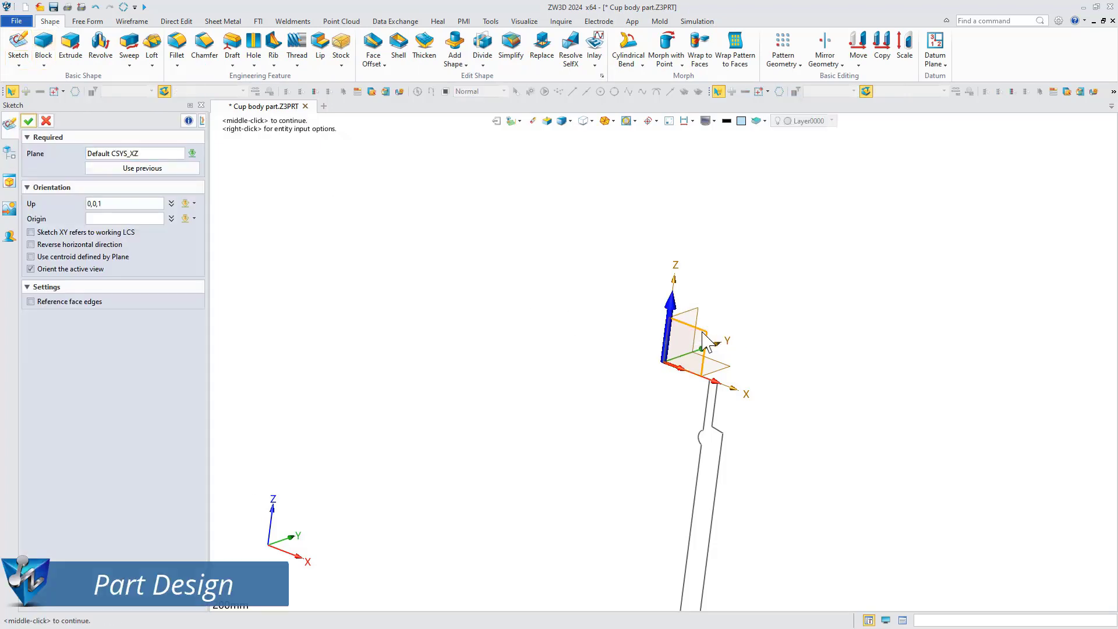
Enter the XZ sketch and reference the copied frame curves.
left_click(28, 121)
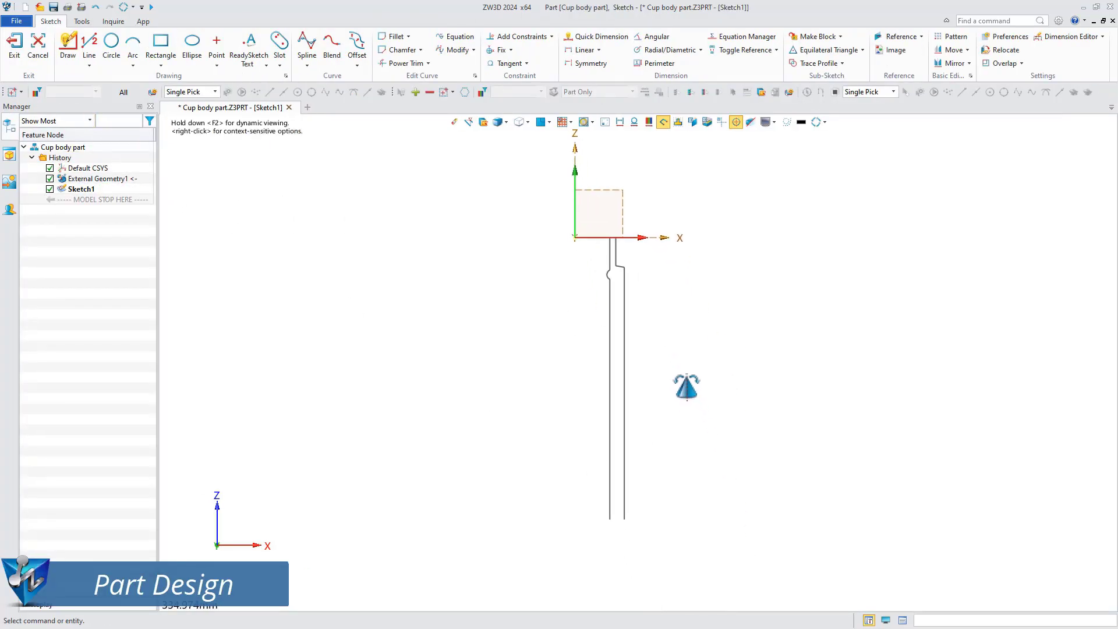
left_click(893, 37)
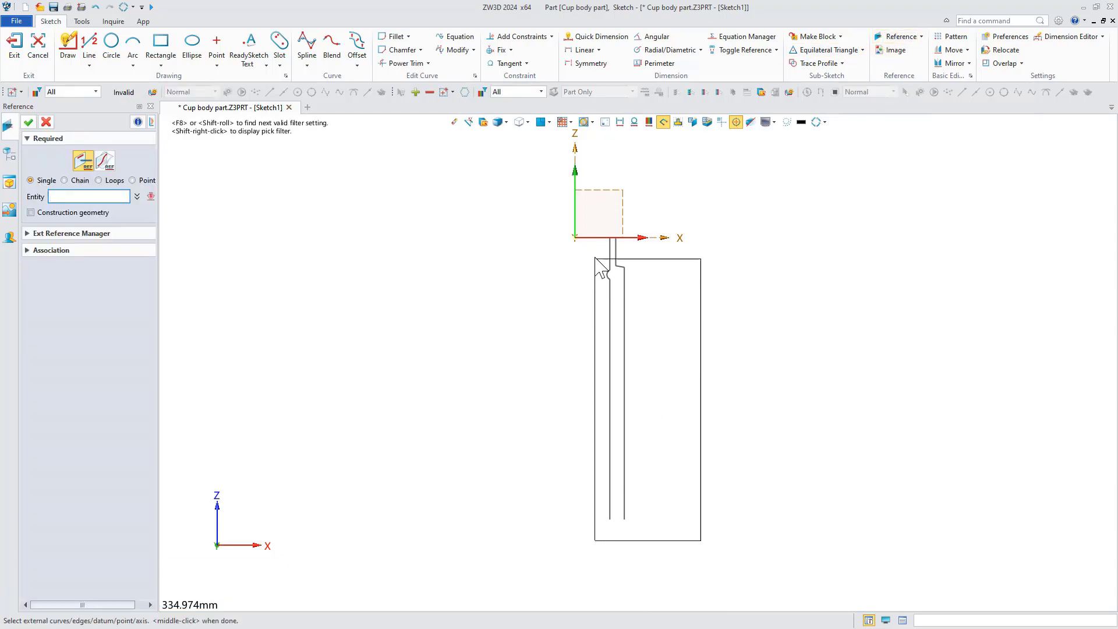
left_click(28, 121)
Draw an R4 circle tangent to the bottom line, plus the profile's side and top lines.
left_click(68, 43)
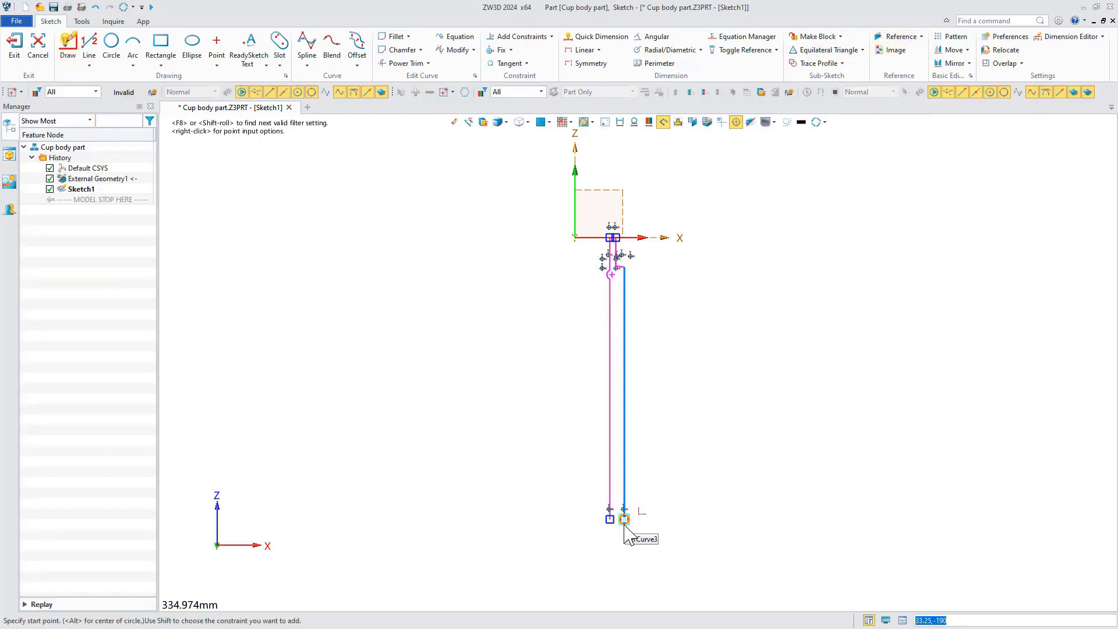
scroll(620, 532, "up", 5)
left_click(111, 44)
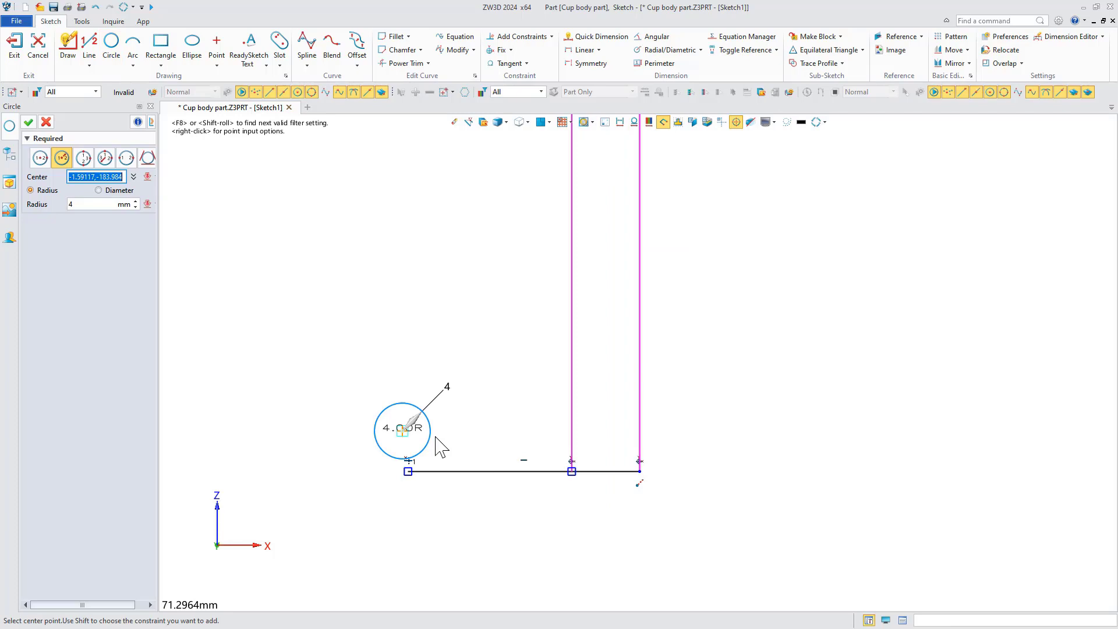
left_click(606, 424)
key("Escape")
left_click(510, 63)
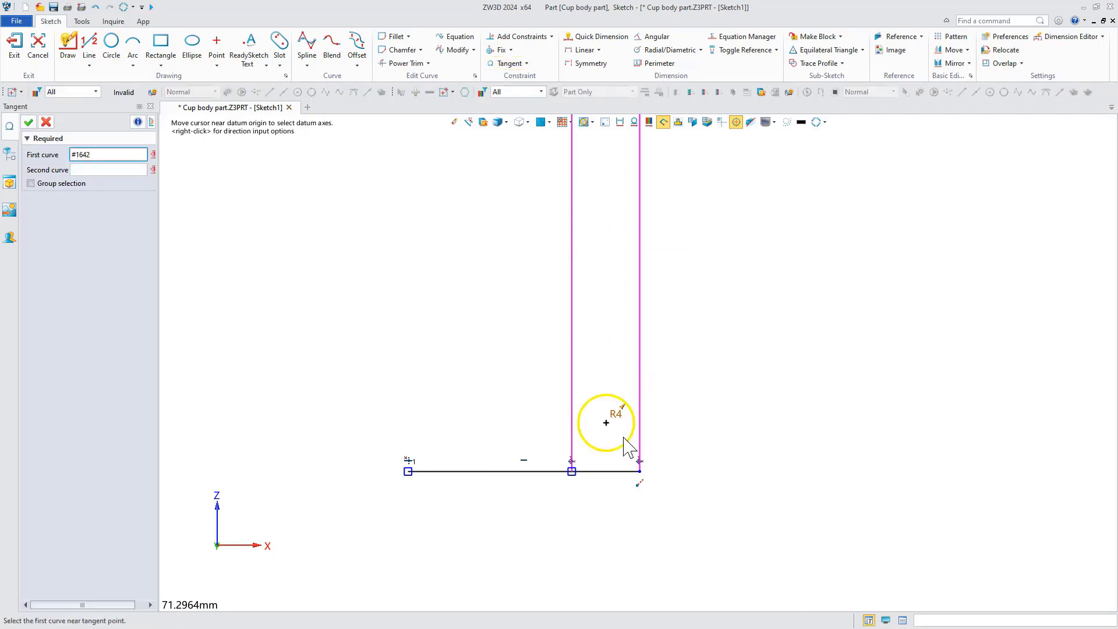
left_click(626, 449)
left_click(67, 44)
left_click(611, 444)
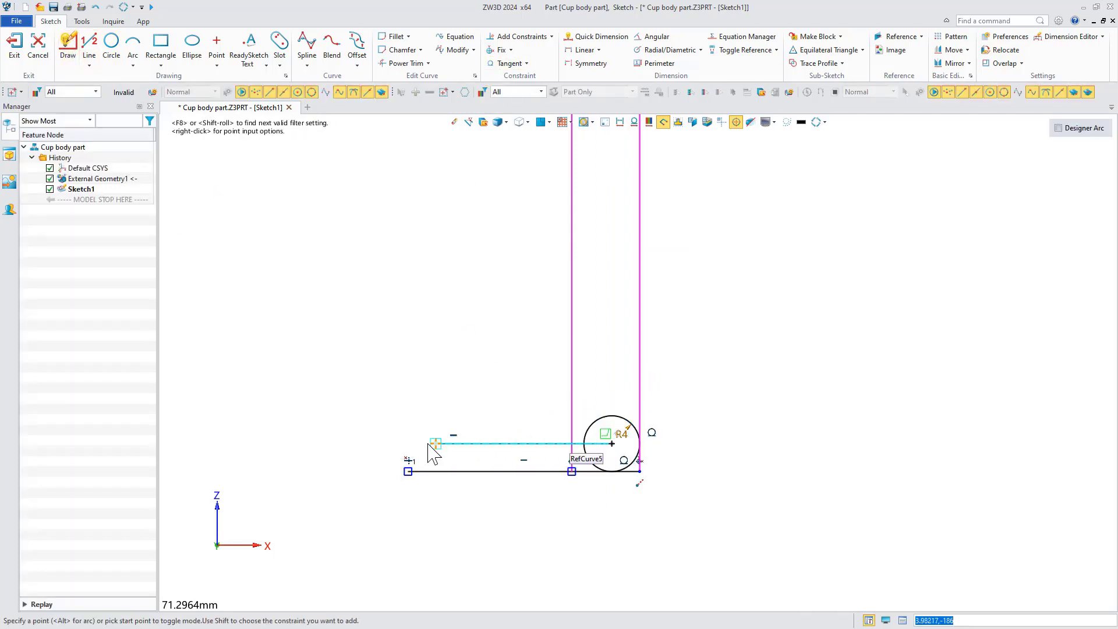
left_click(408, 444)
left_click(407, 307)
left_click(571, 307)
key("Escape")
Dimension the vertical profile line to 28.
key("d")
left_click(407, 373)
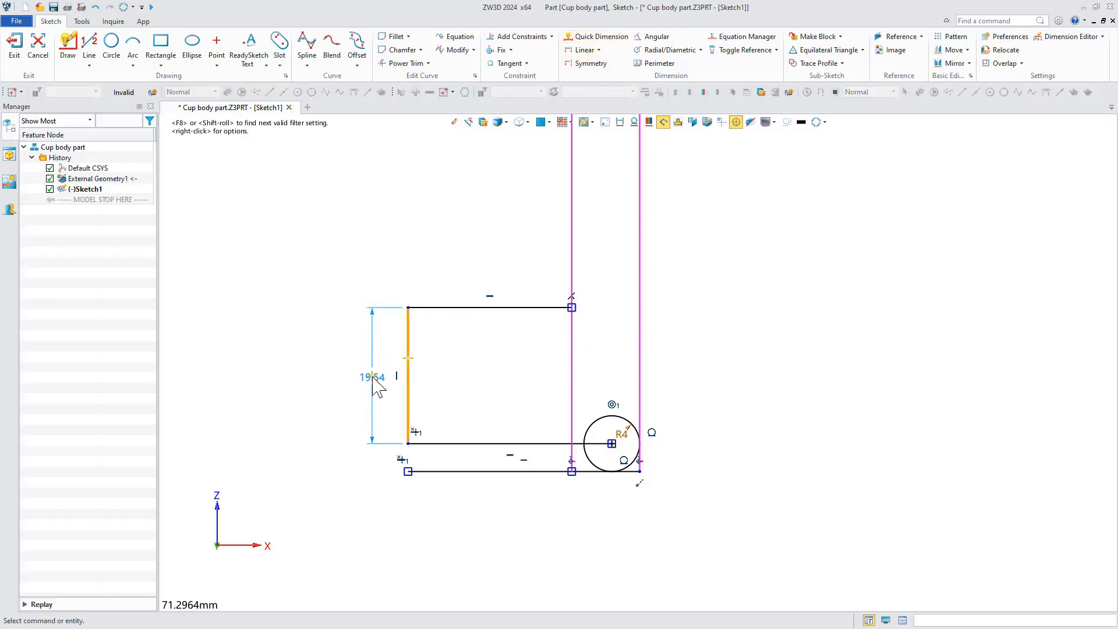
left_click(372, 377)
type("28")
key("Return")
scroll(624, 464, "down", 3)
scroll(606, 237, "up", 1)
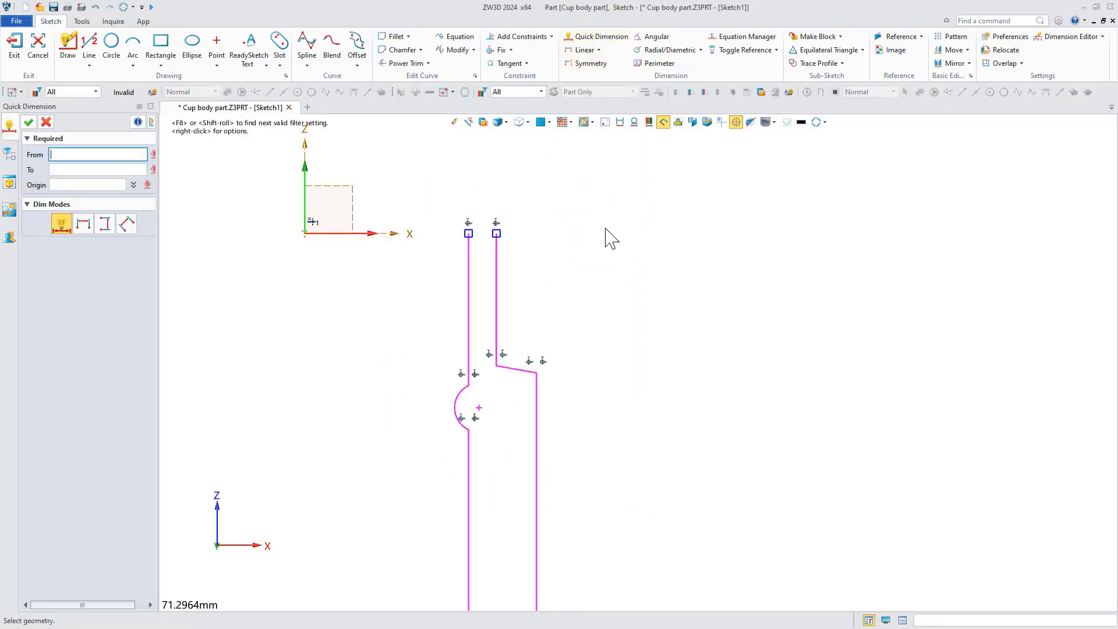
key("Escape")
key("Escape")
scroll(604, 342, "down", 2)
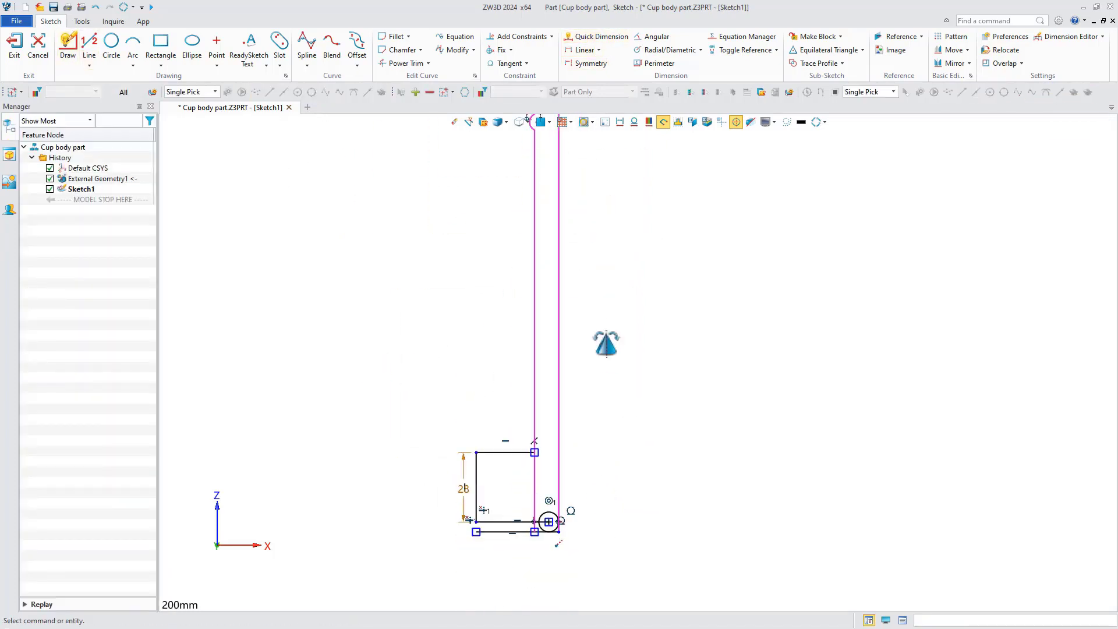
scroll(393, 501, "up", 3)
Power Trim the extra line, circle and reference segments, and exit the sketch.
left_click(406, 63)
mouse_move(518, 332)
left_mouse_down()
mouse_move(554, 364)
mouse_move(563, 402)
mouse_move(564, 418)
mouse_move(538, 438)
mouse_move(552, 448)
mouse_move(605, 451)
left_mouse_up()
left_click(14, 46)
Revolve the cup body profile a full 360° into a solid.
left_click(100, 47)
left_click(709, 511)
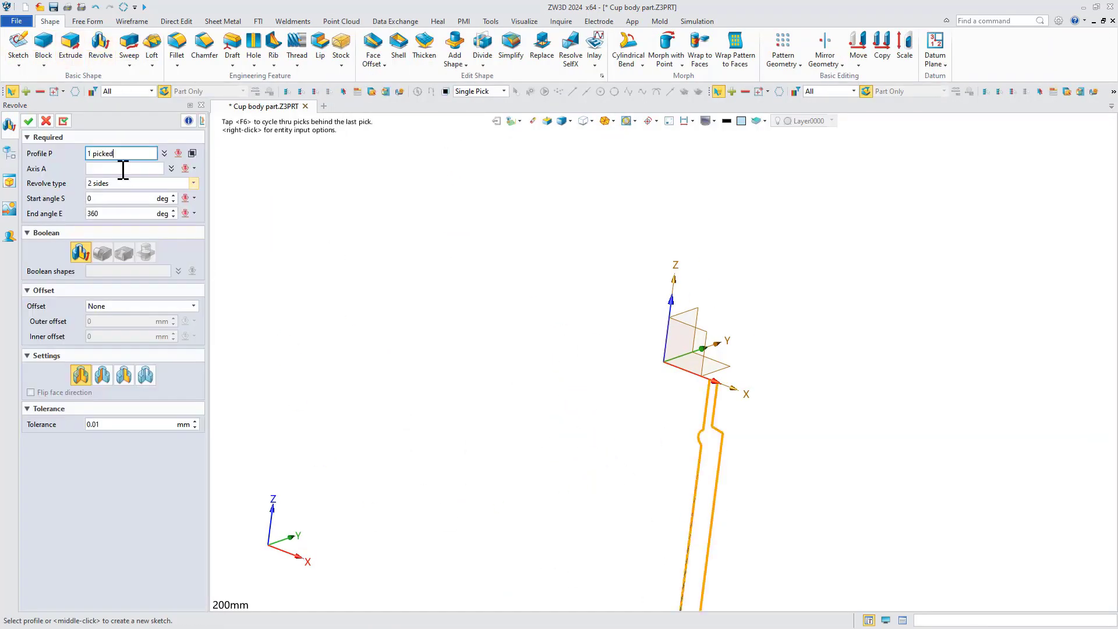
left_click(28, 120)
middle_click_drag(798, 560, 781, 344)
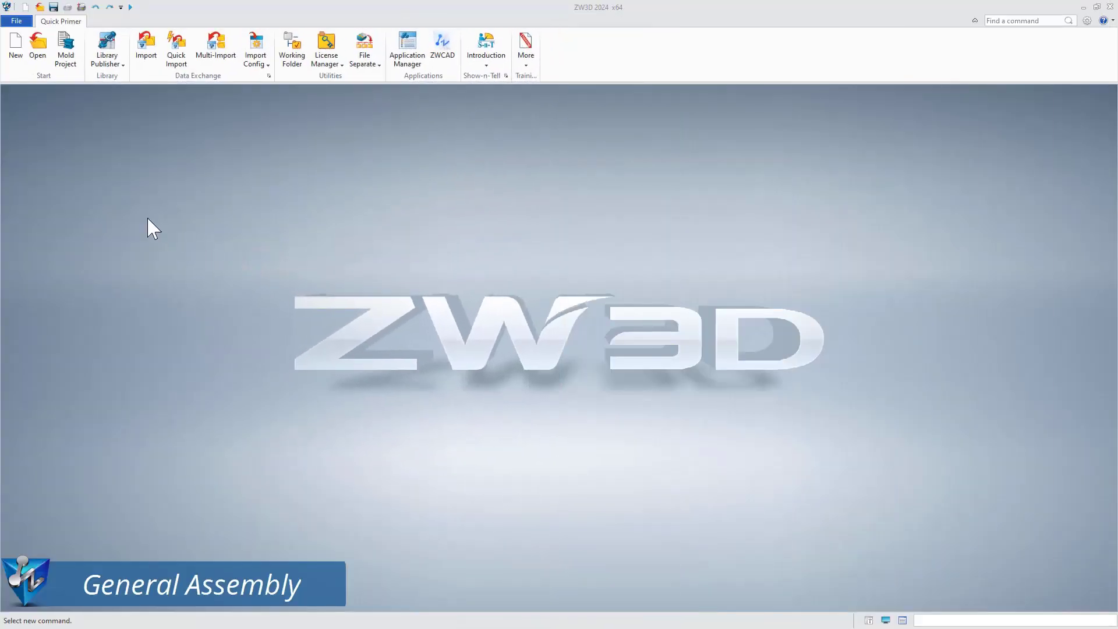
Open the vacuum cup.Z3ASM assembly.
left_click(37, 58)
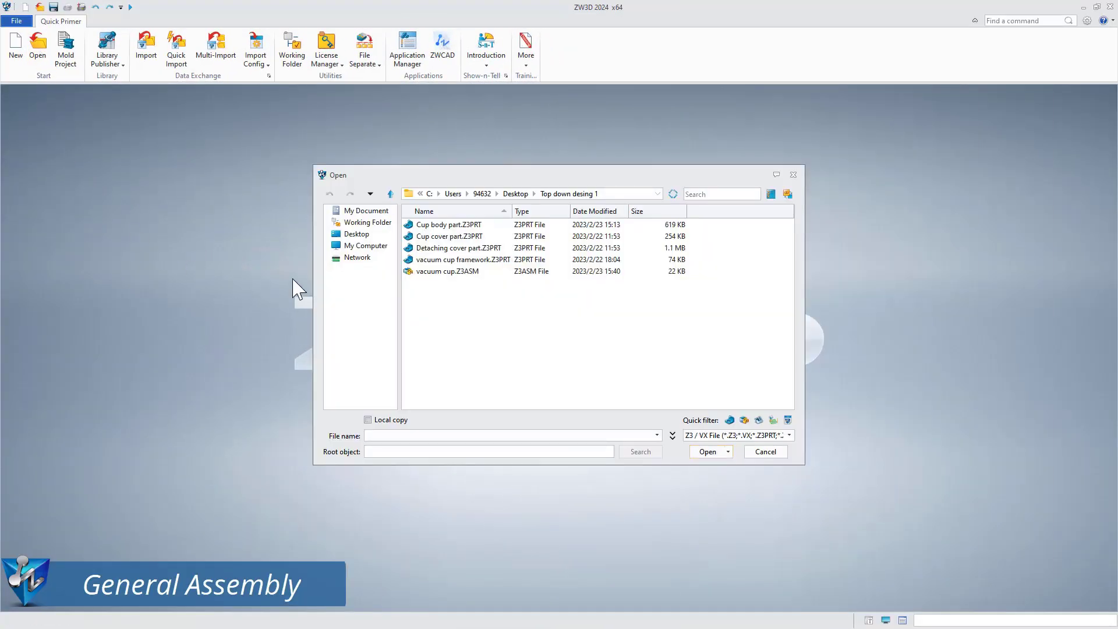
left_click(451, 271)
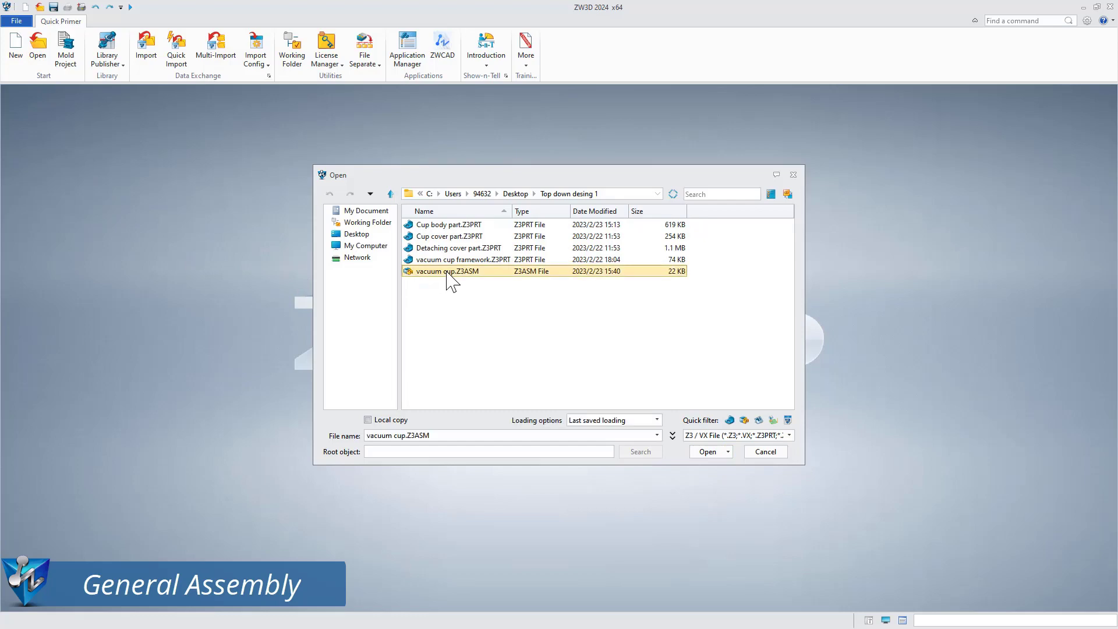
left_click(708, 453)
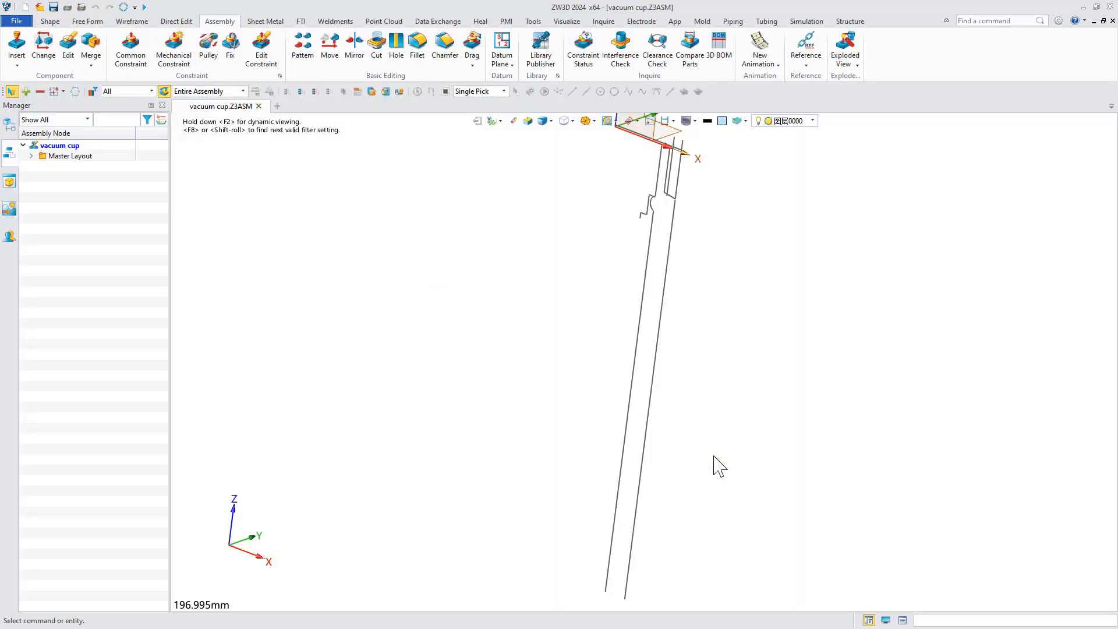
Insert Cup body part.Z3PRT with Default frame placement.
left_click(17, 46)
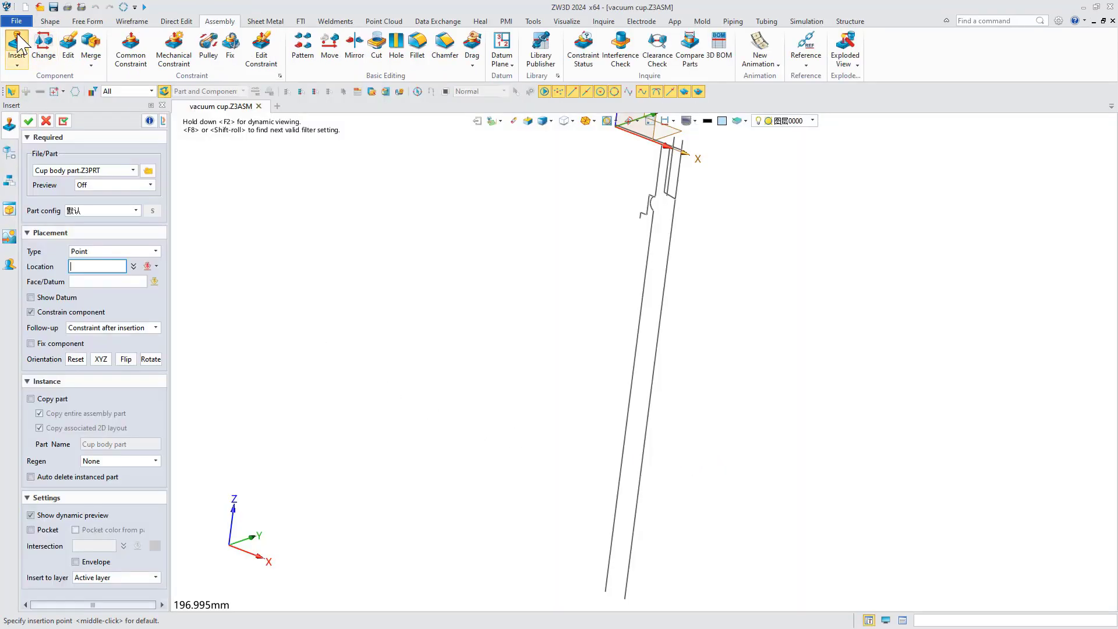
left_click(147, 170)
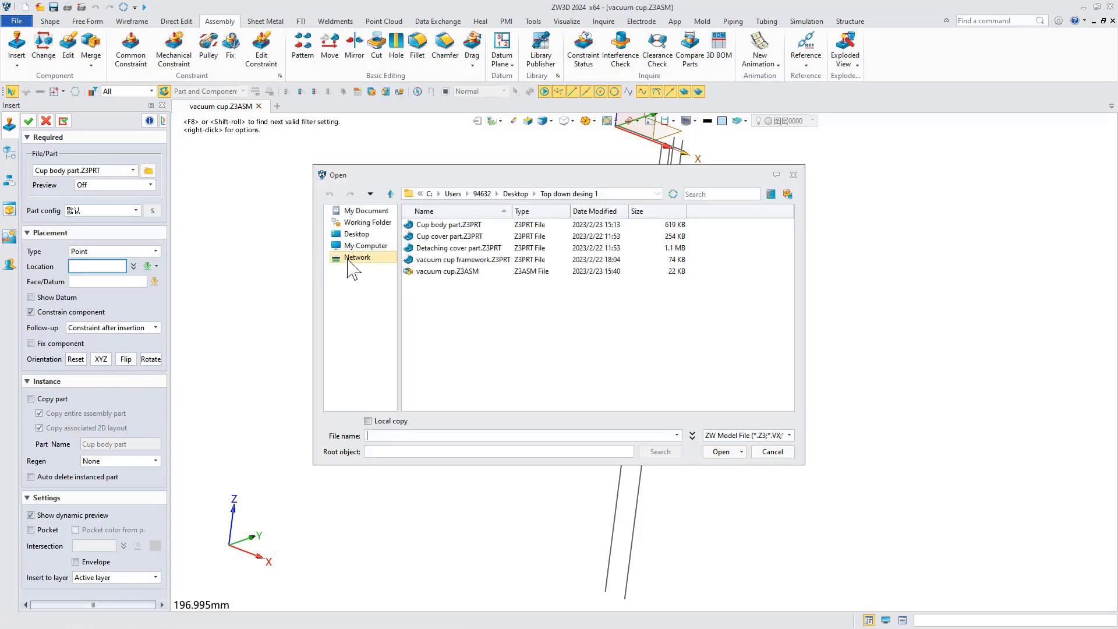
left_click(721, 451)
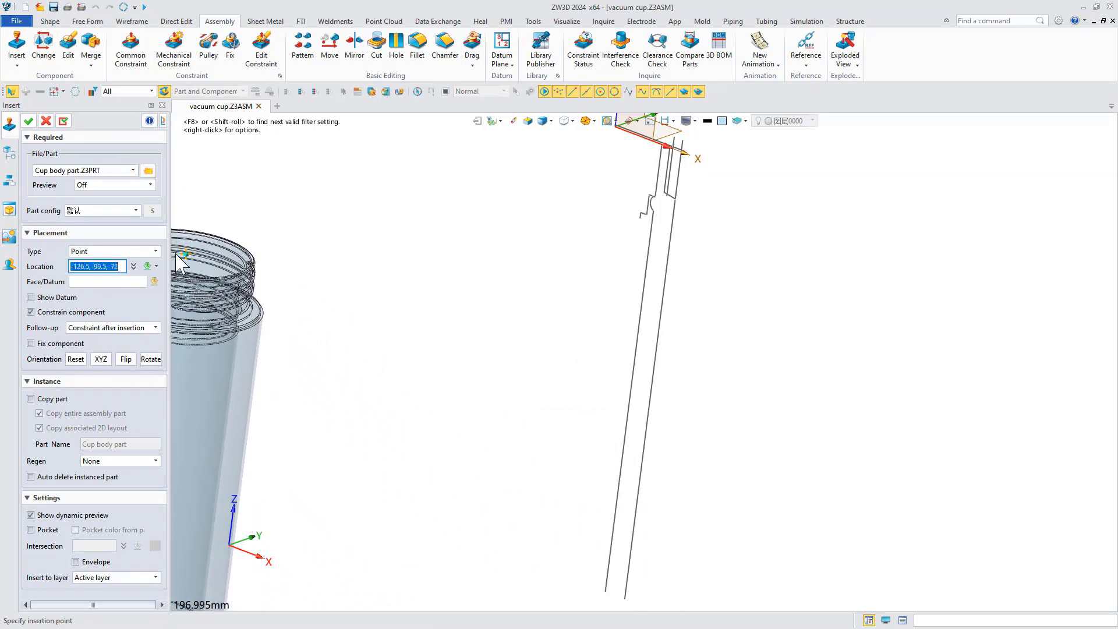
left_click(156, 251)
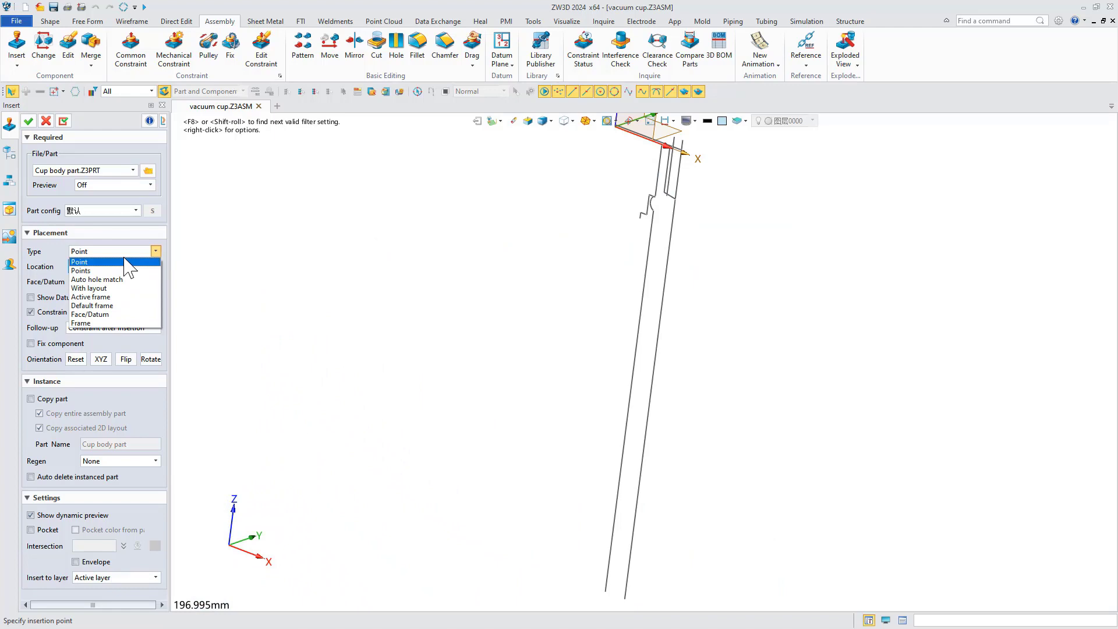
left_click(94, 305)
Finish placing the cup body, then insert Cup cover part on its default frame.
left_click(28, 121)
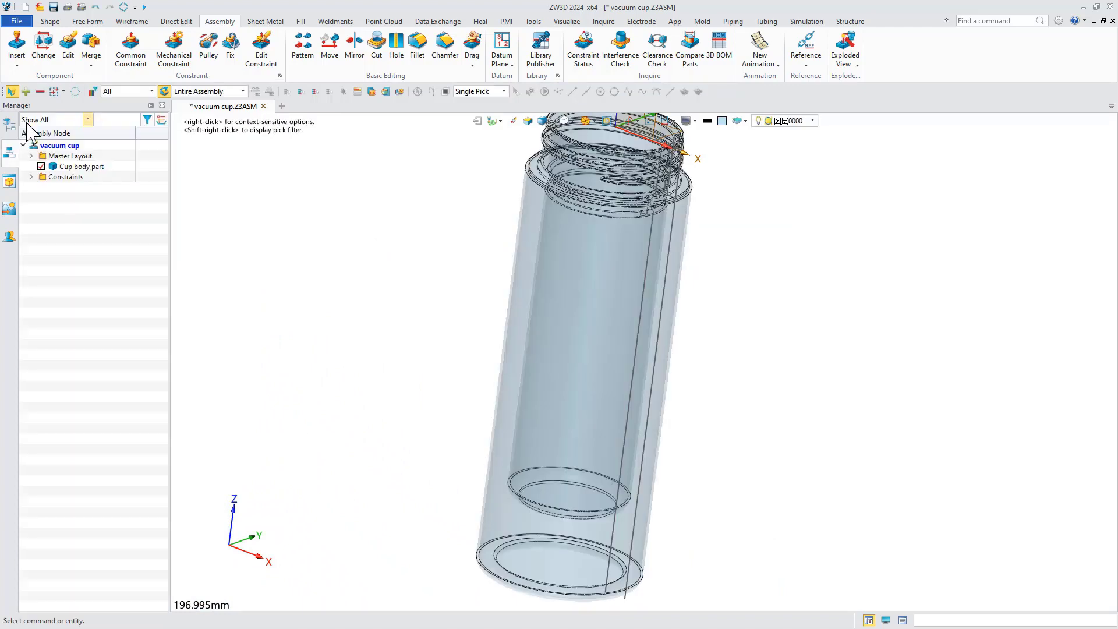
left_click(18, 47)
left_click(148, 170)
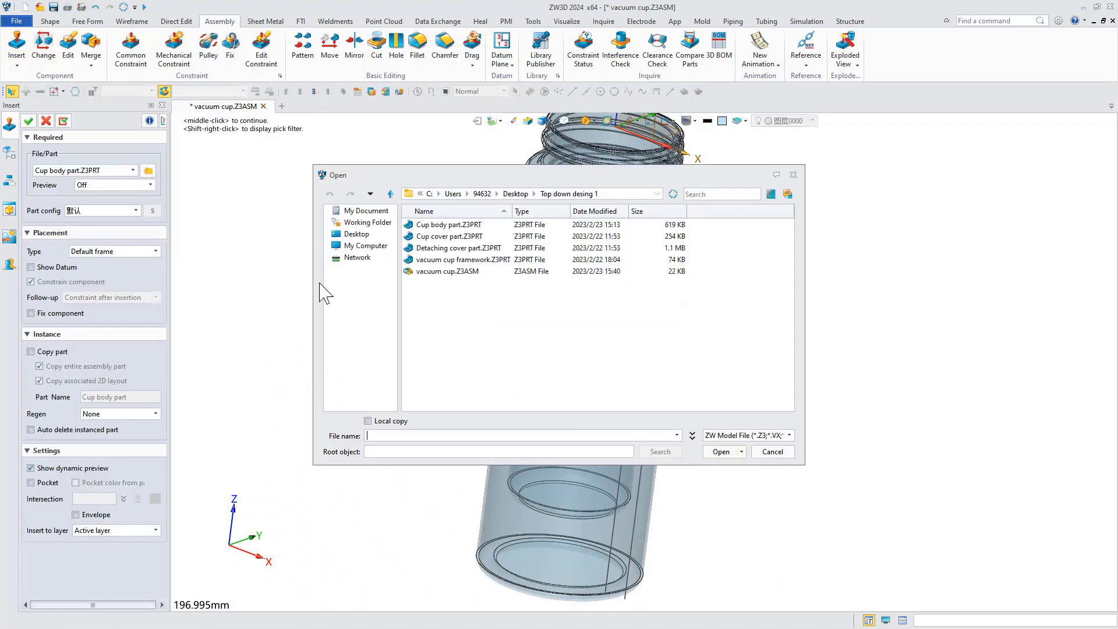
left_click(448, 236)
left_click(722, 453)
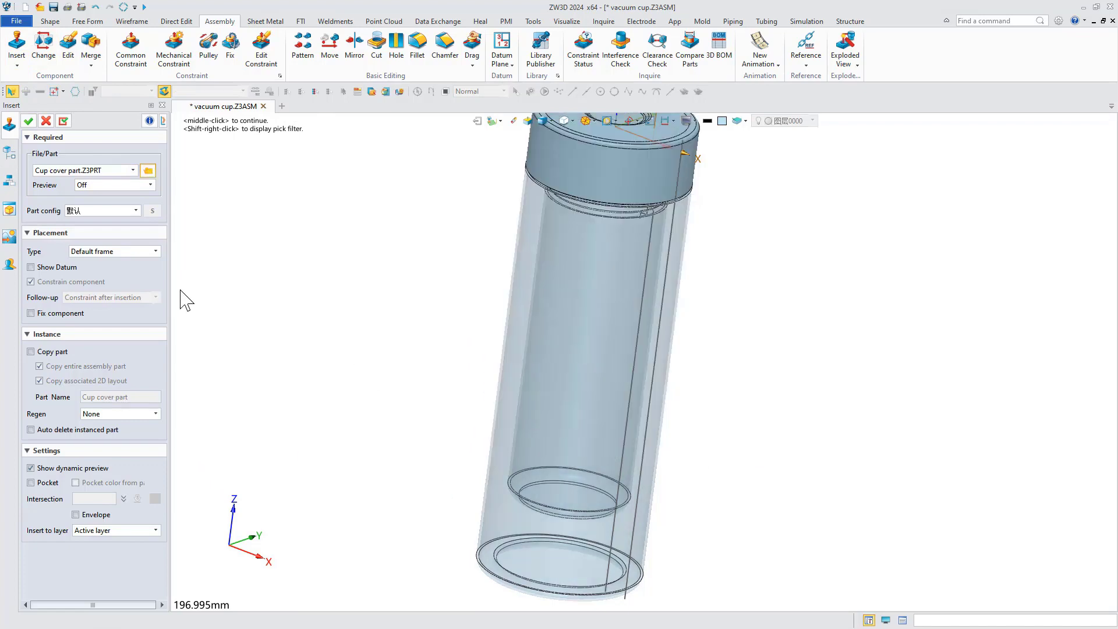
left_click(28, 121)
Insert Detaching cover part on its default frame.
left_click(16, 46)
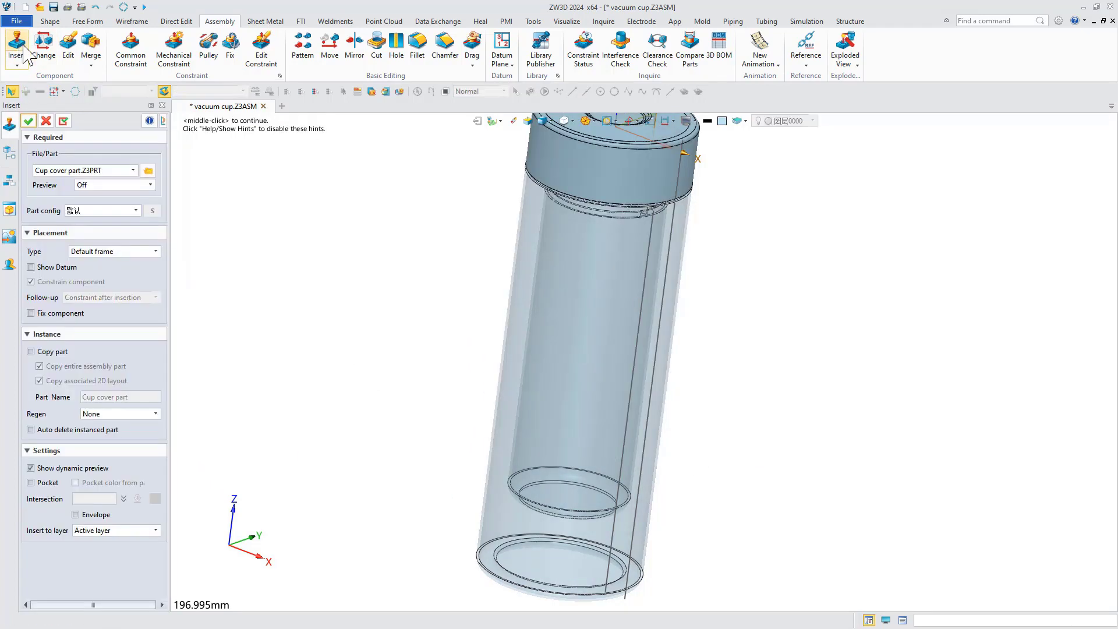
left_click(147, 170)
left_click(454, 248)
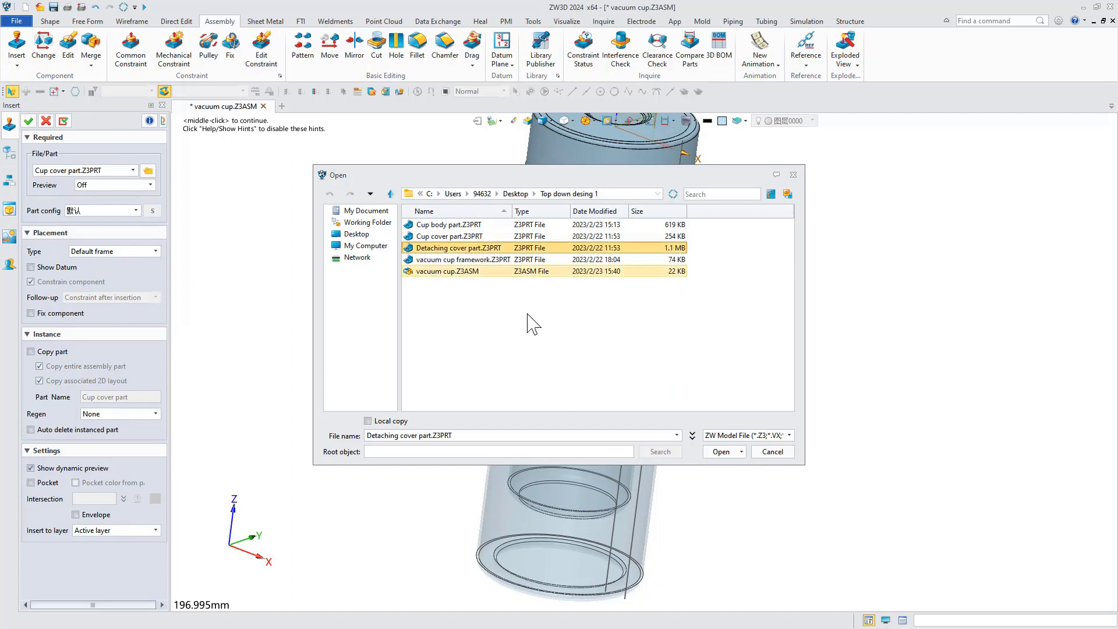
left_click(722, 452)
left_click(28, 121)
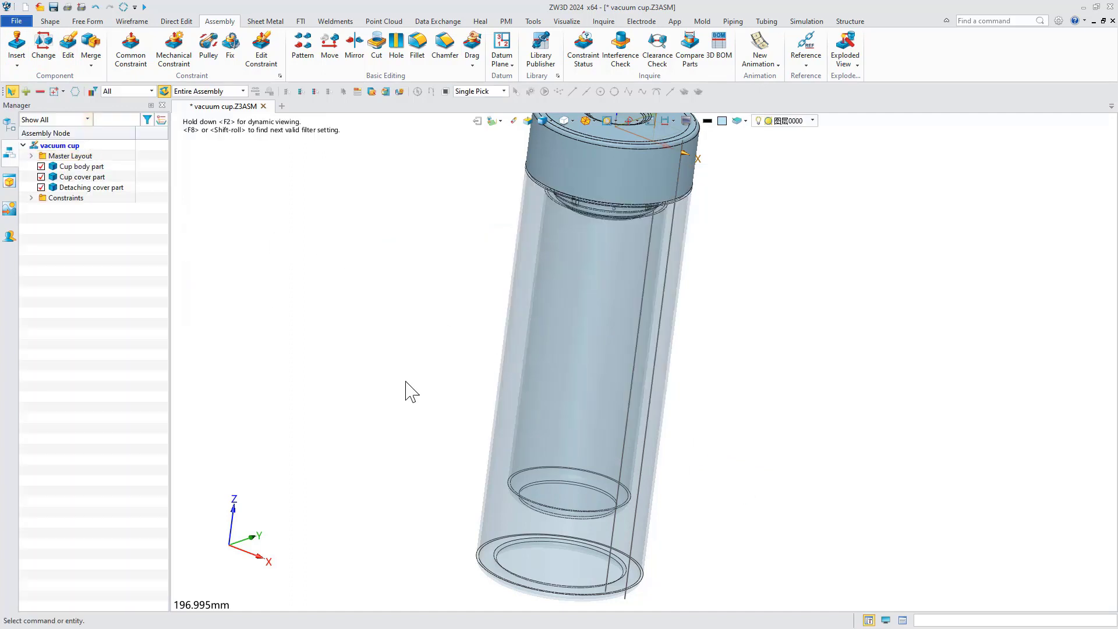
Display the assembly cut by the section1 saved view.
scroll(404, 451, "down", 1)
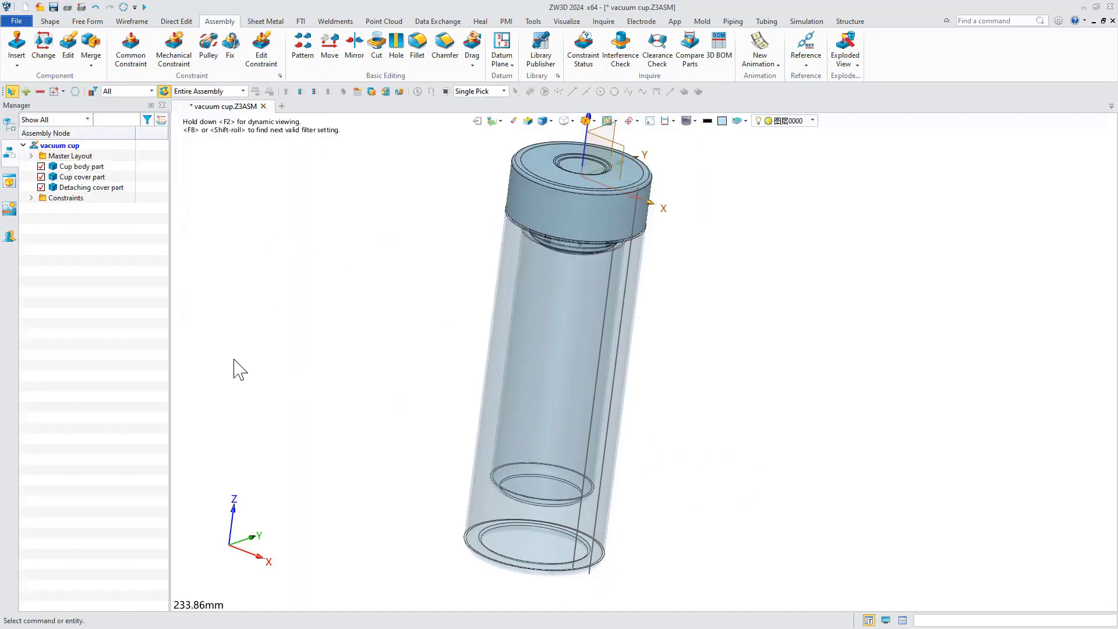
left_click(10, 183)
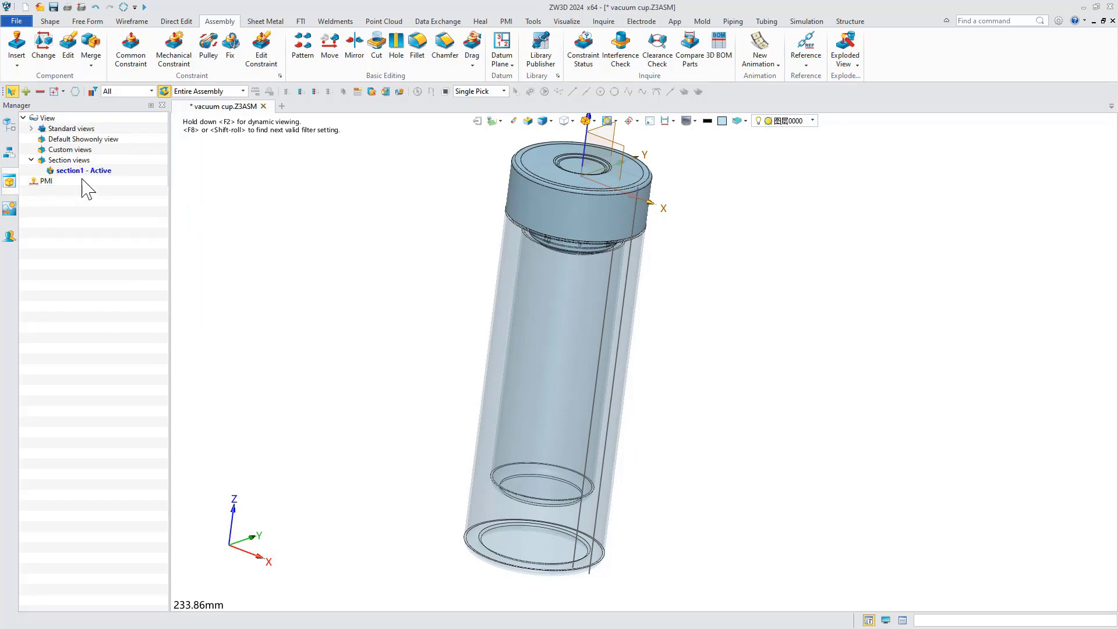
double_click(83, 172)
Open the vacuum cup framework part from the Master Layout node.
left_click(12, 152)
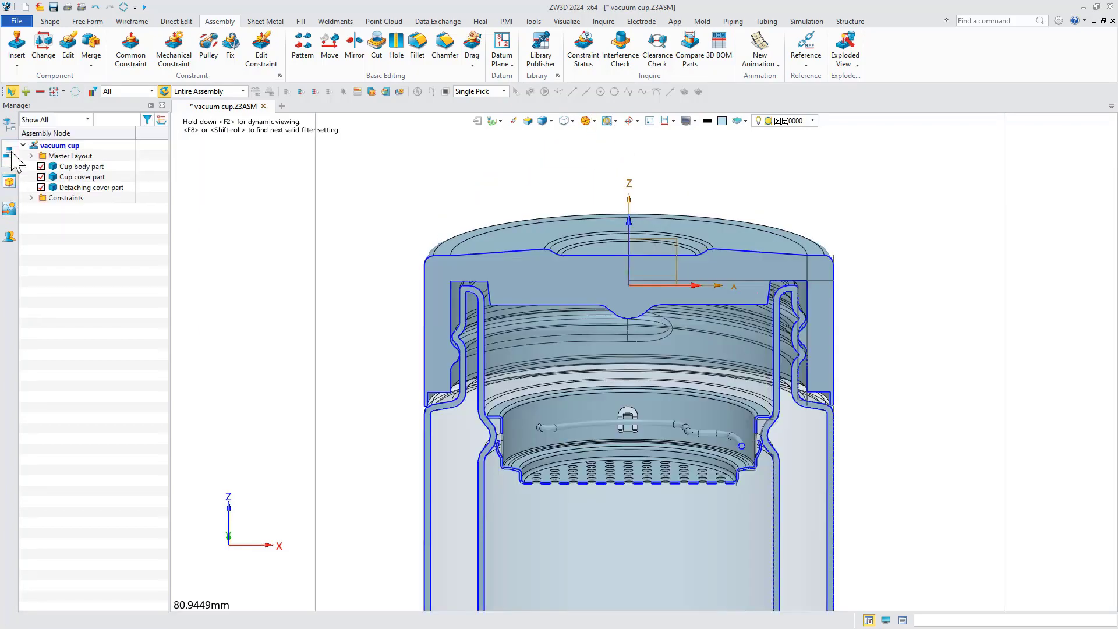
left_click(31, 155)
double_click(87, 166)
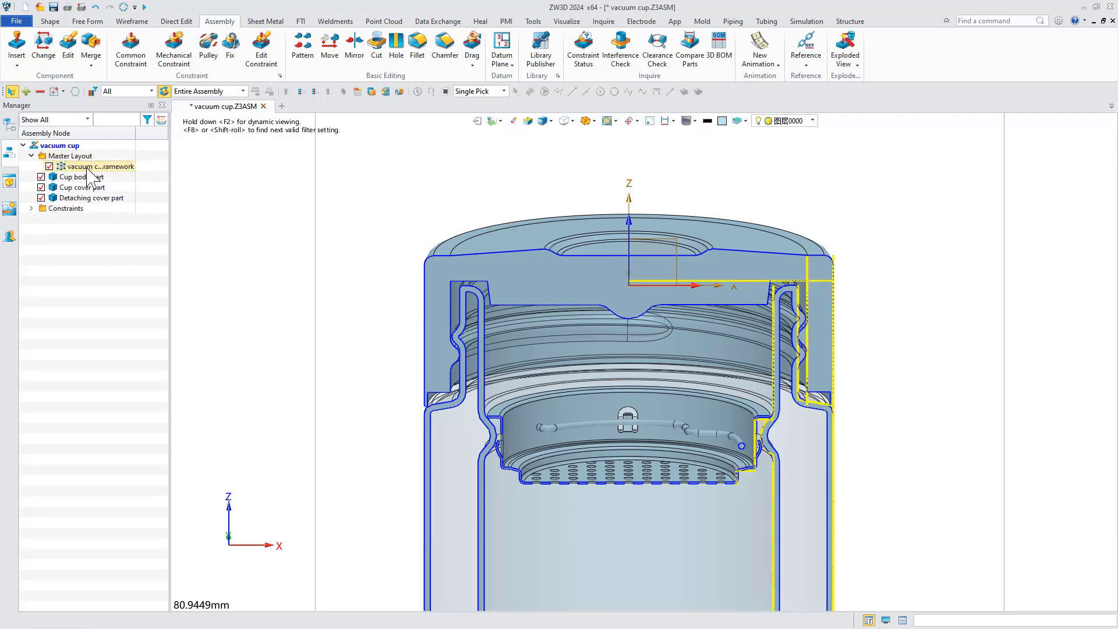
Edit the framework expressions: External diameter 40, Inner diameter 30, Detaching cover bottom distance 160.
double_click(119, 177)
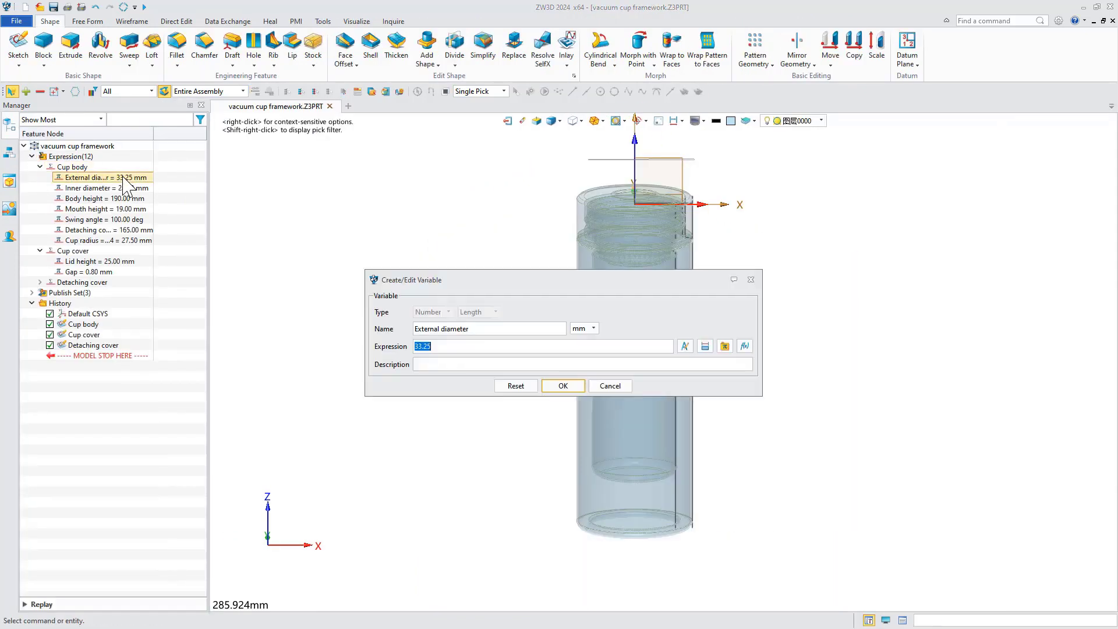
type("40")
left_click(553, 388)
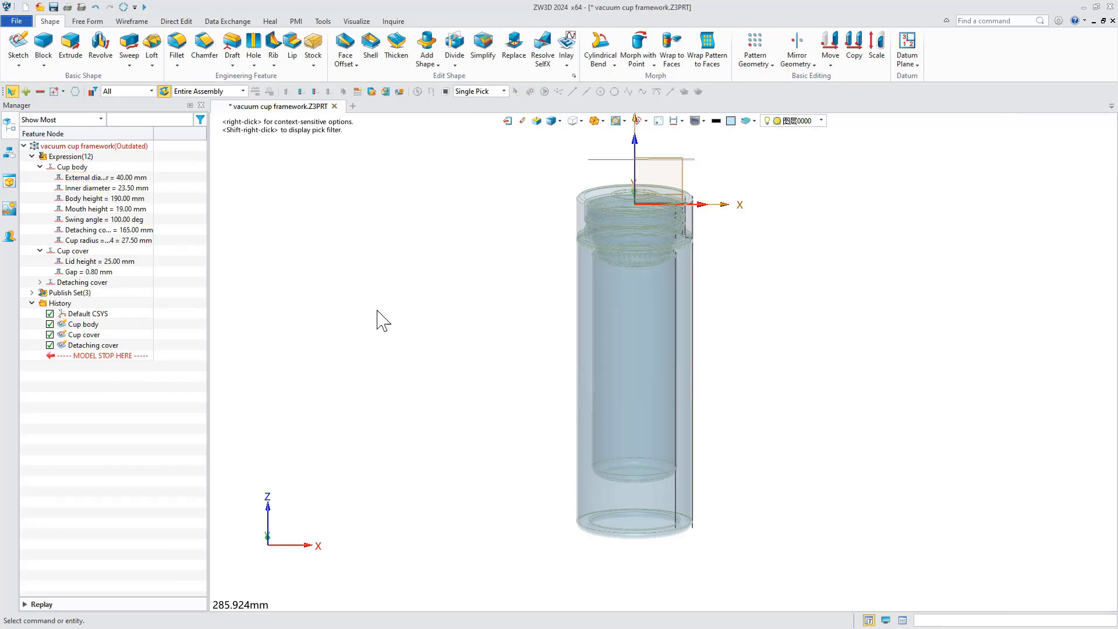
double_click(107, 188)
type("3")
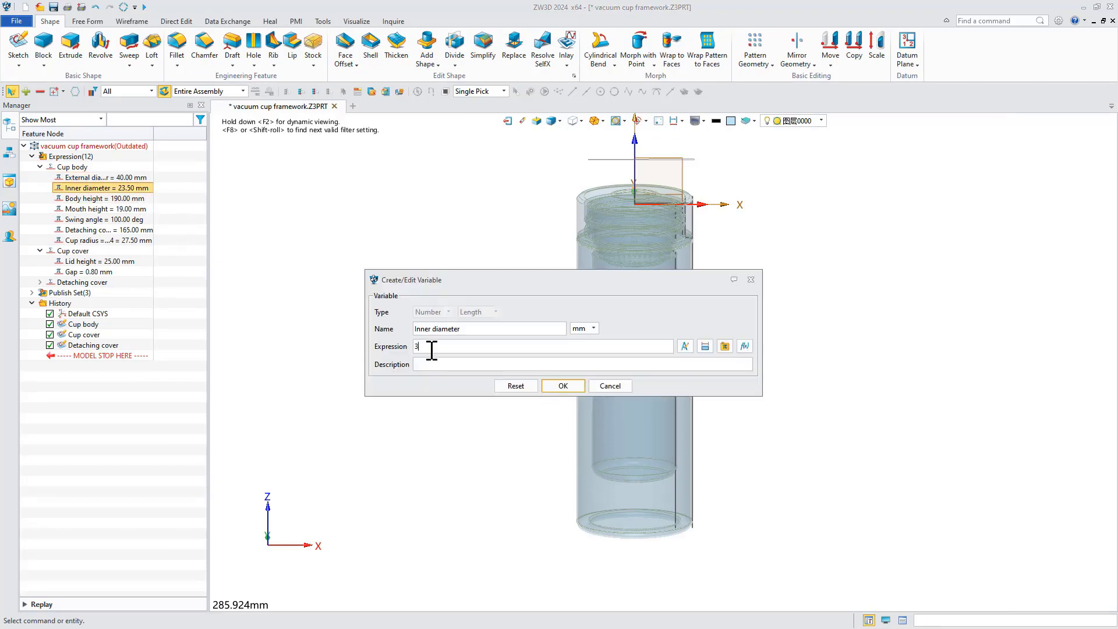
type("0")
left_click(562, 386)
double_click(105, 230)
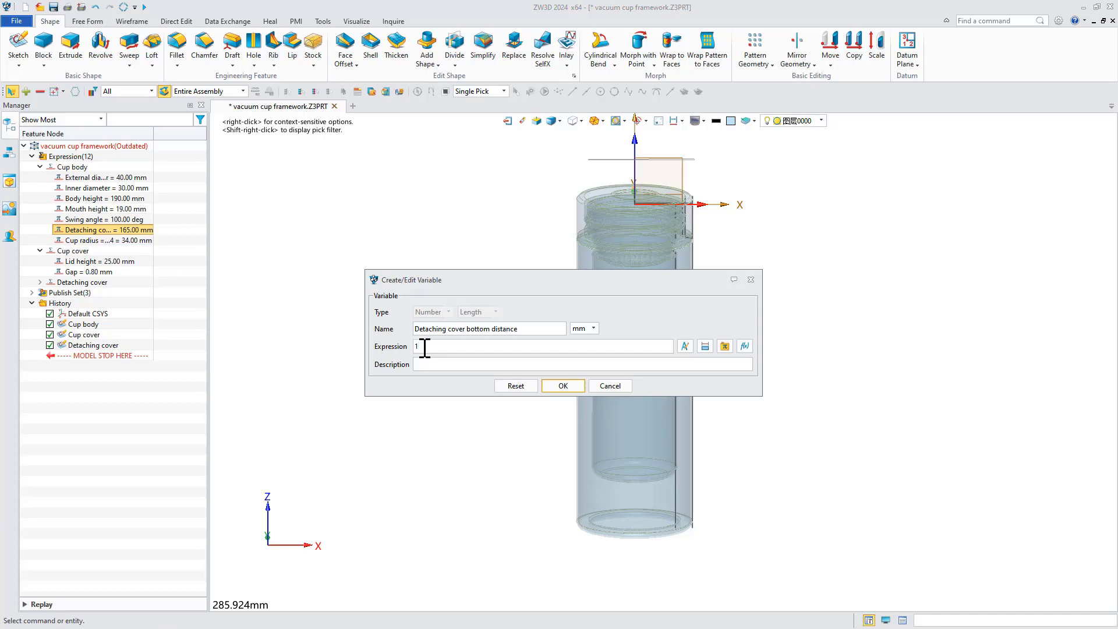
type("160")
left_click(563, 386)
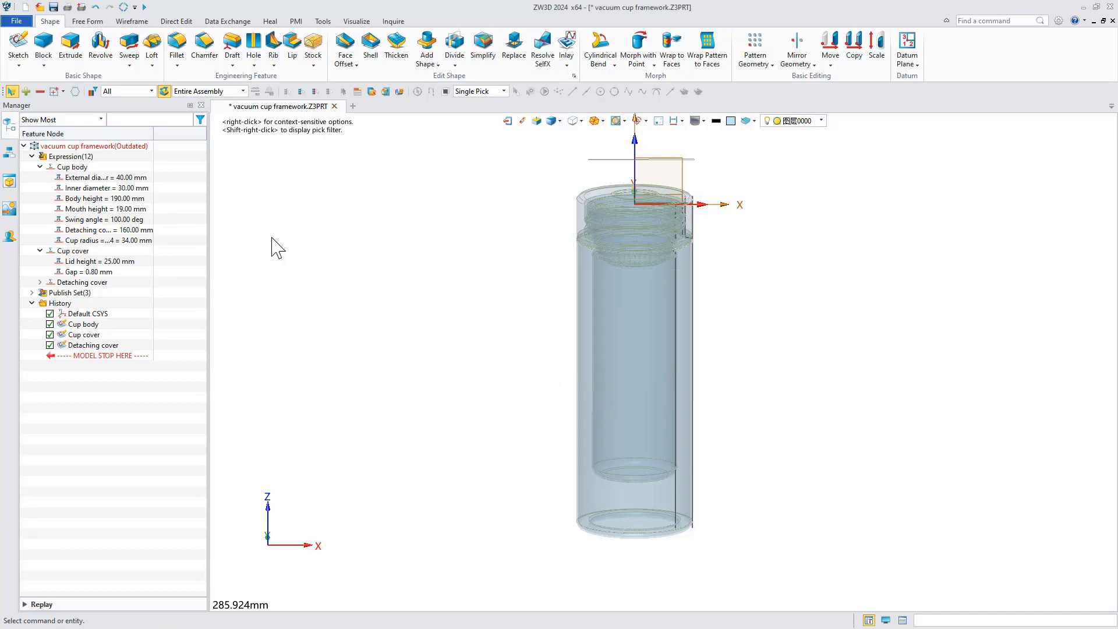
Run Regen All Components in the vacuum cup.Z3ASM assembly and zoom in on the cap to check the update.
left_click(508, 120)
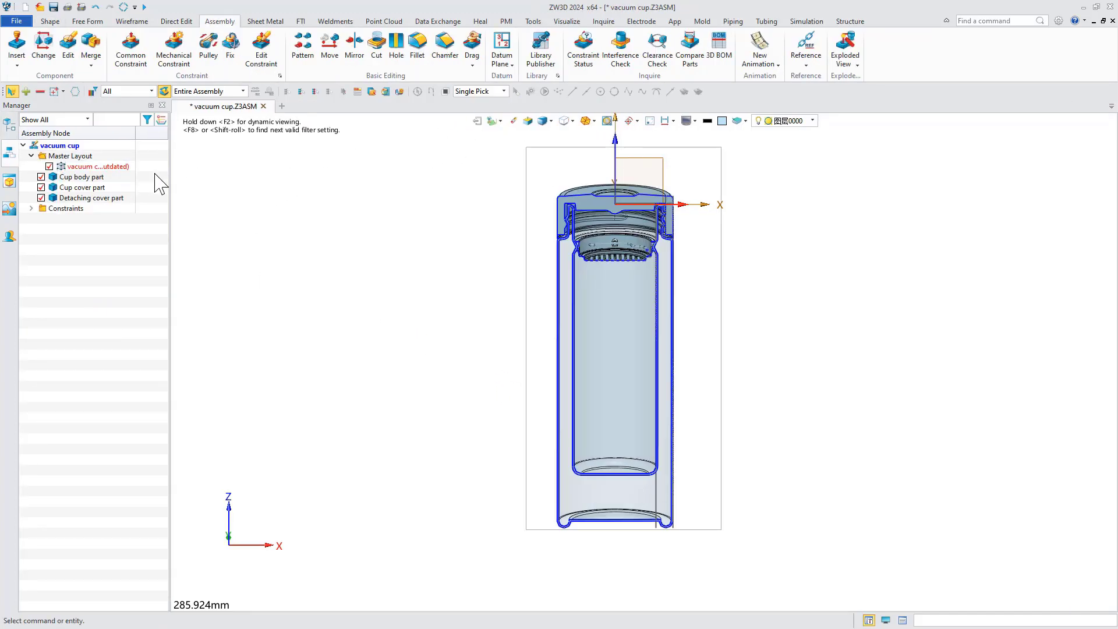
right_click(156, 174)
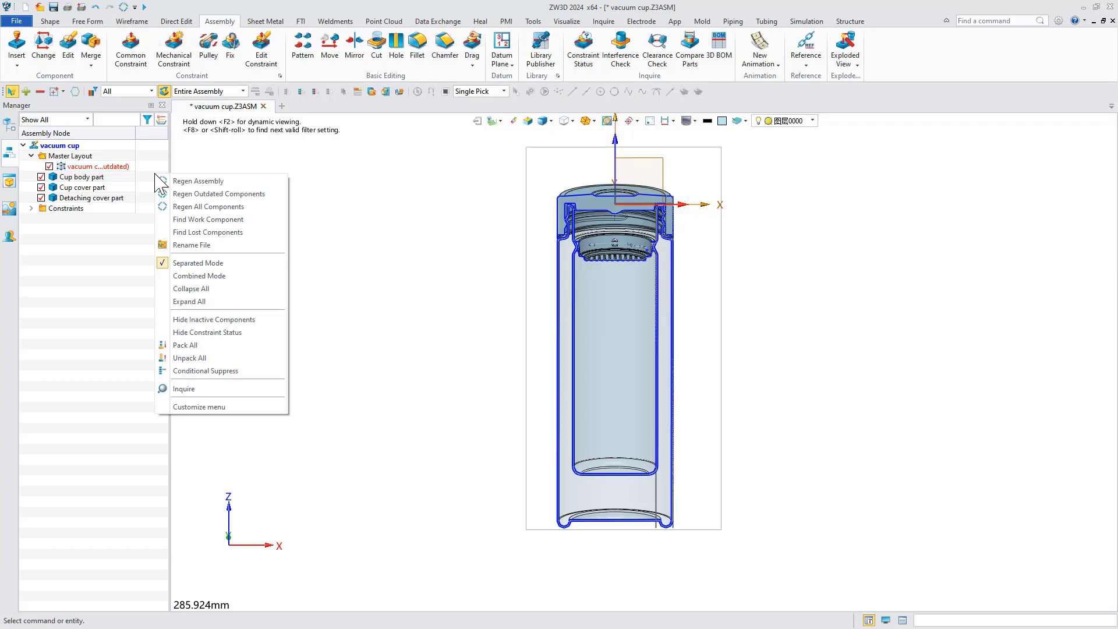
left_click(185, 208)
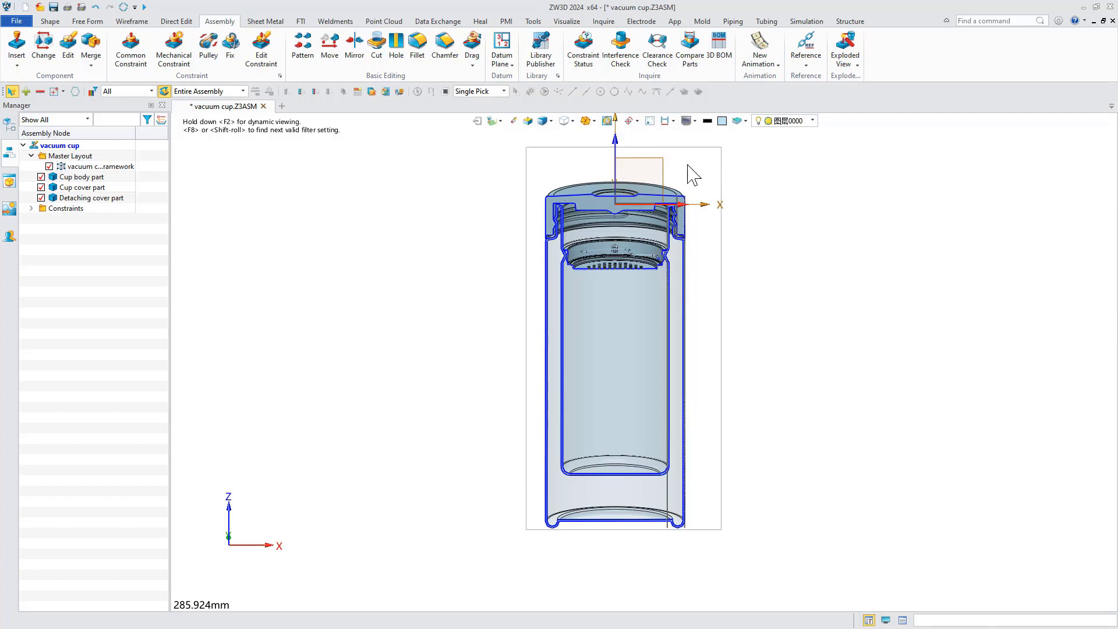
scroll(689, 172, "up", 3)
scroll(520, 182, "up", 3)
scroll(520, 182, "up", 1)
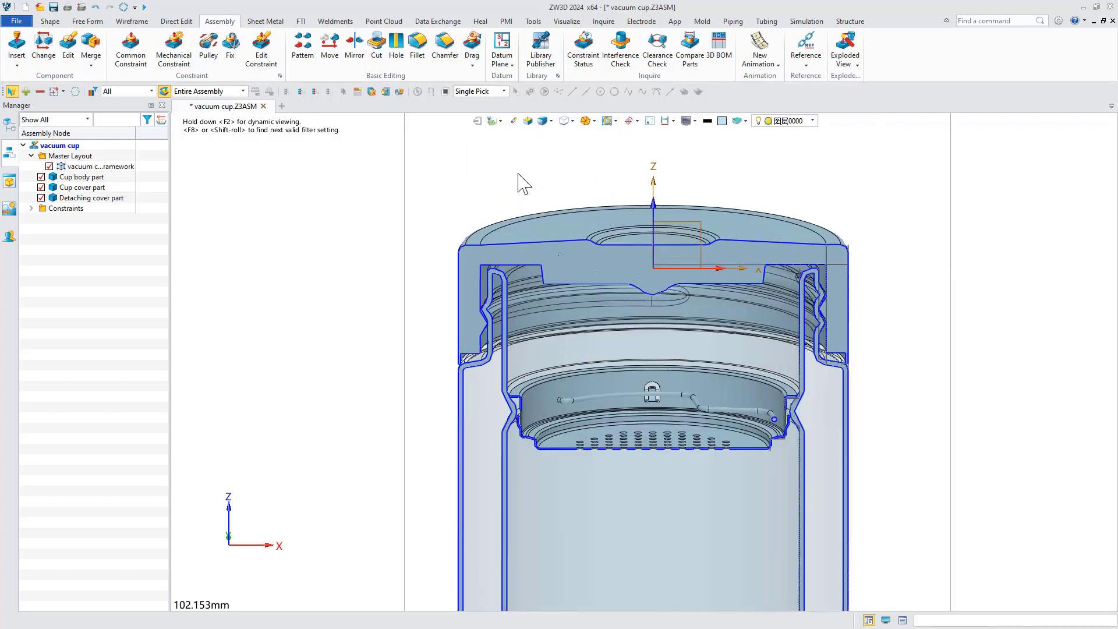